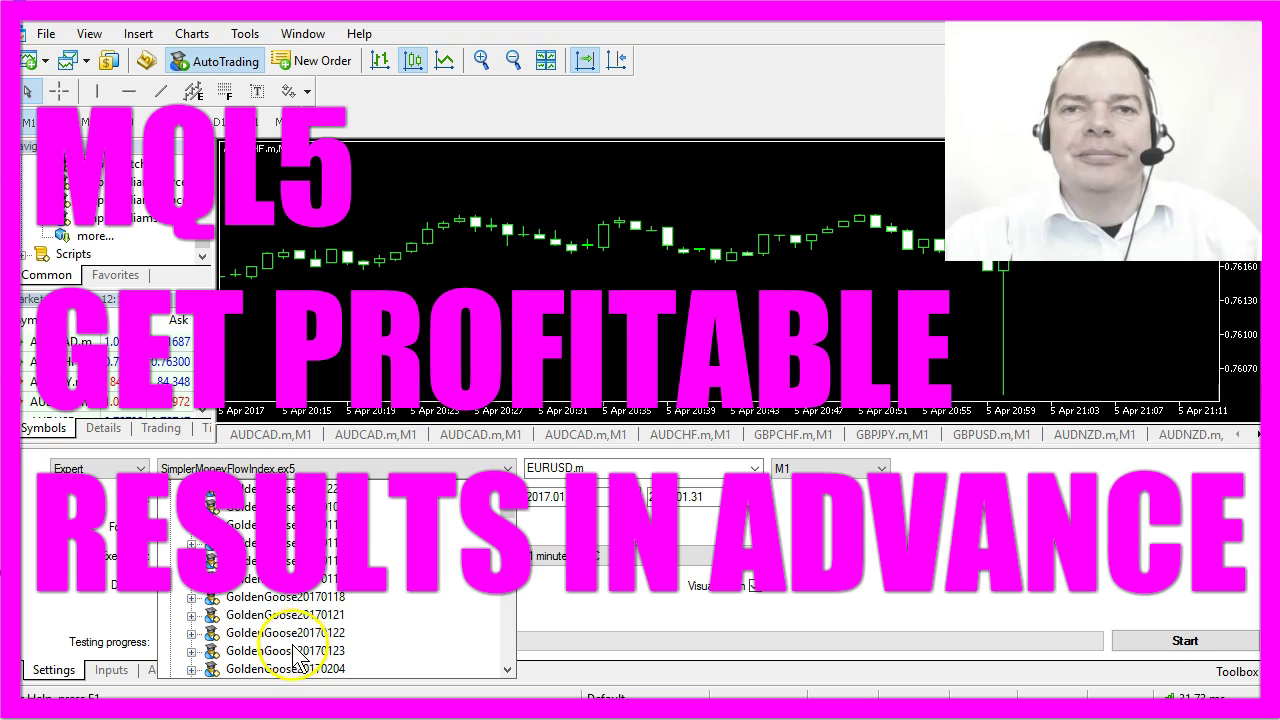
- Expand the GoldenGoose expert folders from GoldenGoose20170113 through GoldenGoose20170123 in the Expert list
left_click(209, 492)
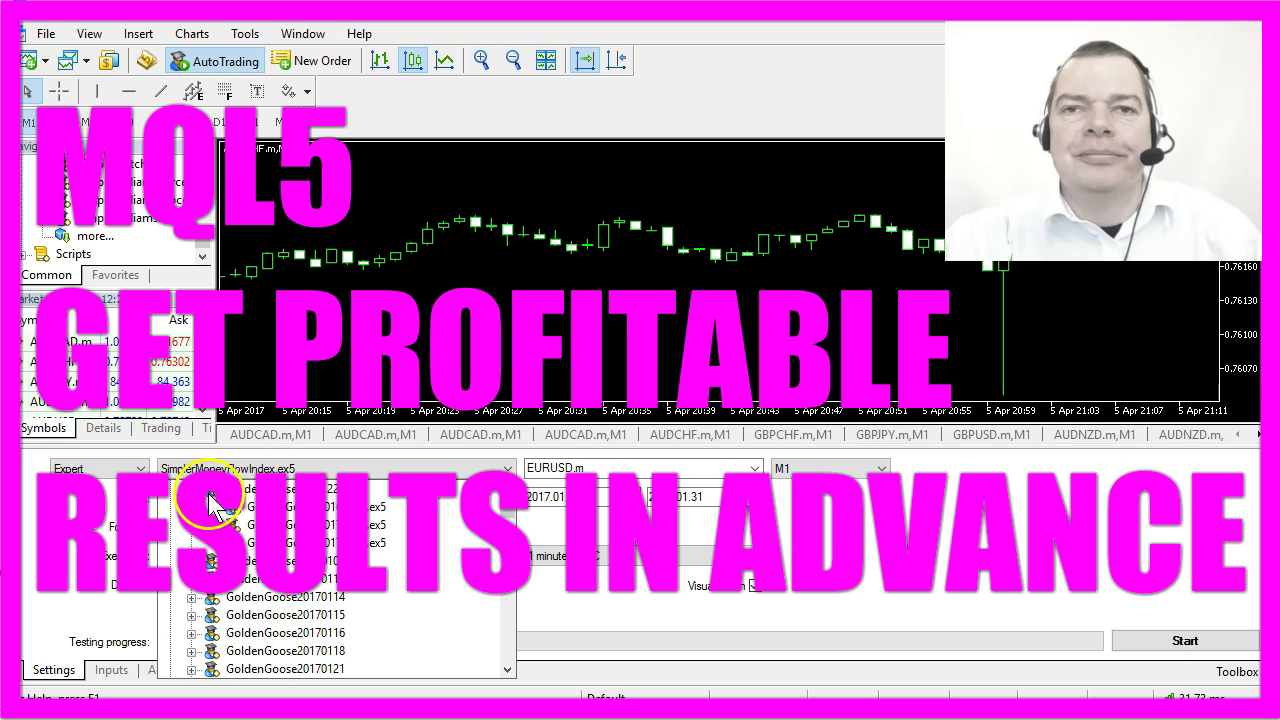
left_click(194, 562)
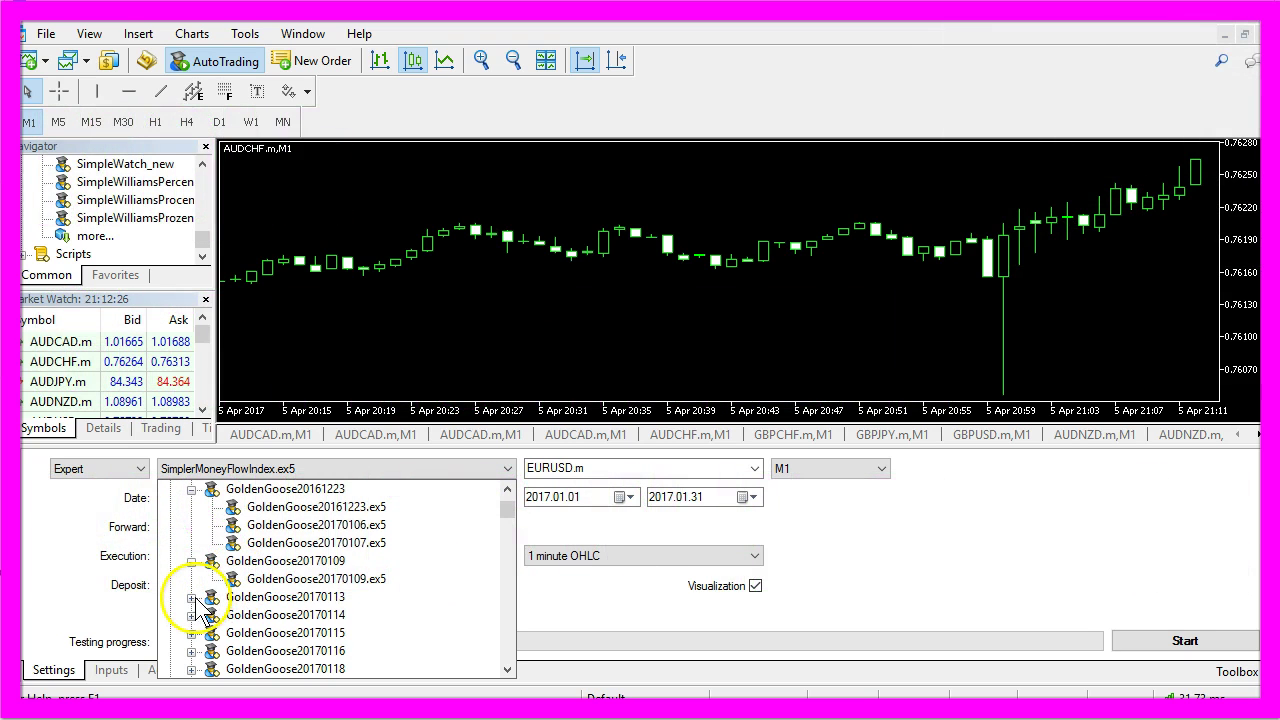
left_click(191, 597)
scroll(200, 597, "down", 1)
left_click(191, 597)
scroll(200, 597, "down", 1)
left_click(191, 597)
scroll(200, 597, "down", 1)
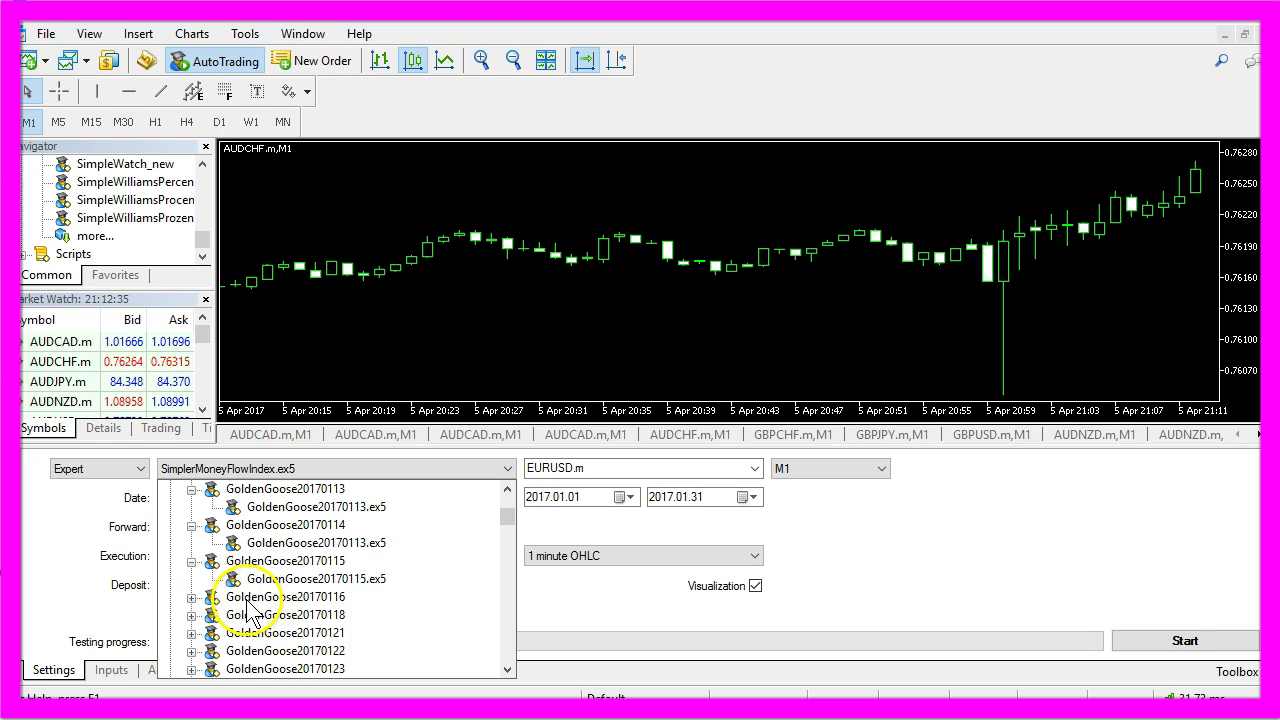
left_click(191, 597)
scroll(191, 597, "down", 1)
left_click(191, 597)
- Expand the GoldenGoose20170210 to GoldenGoose20170325 folders and highlight GoldenGoose20170325.ex5
scroll(191, 597, "down", 1)
left_click(191, 597)
scroll(191, 597, "down", 1)
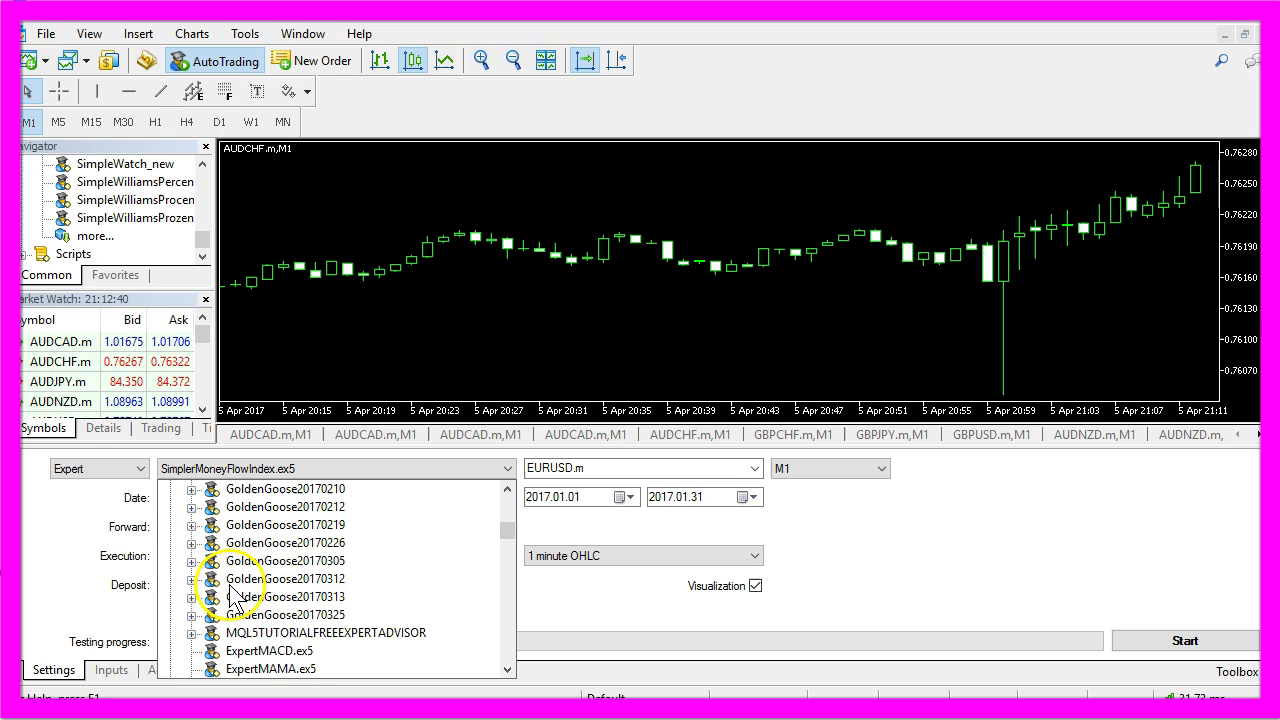
left_click(191, 597)
scroll(191, 597, "down", 2)
left_click(191, 561)
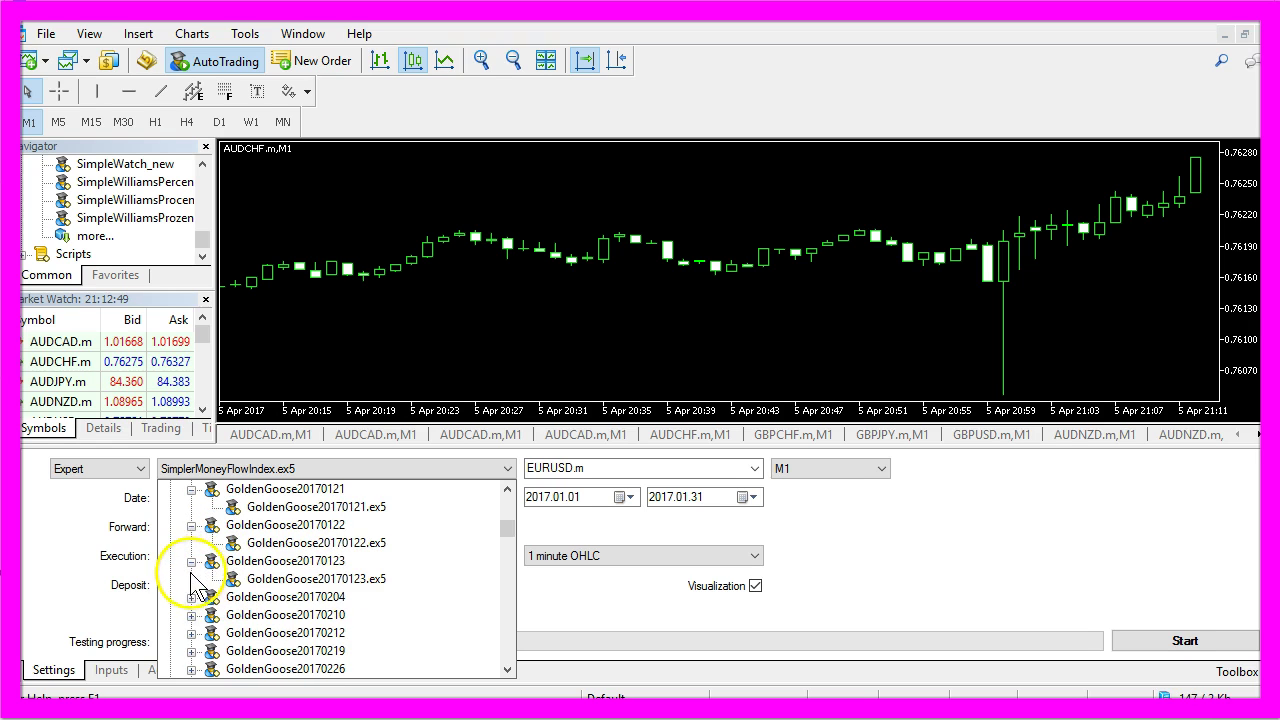
left_click(191, 597)
scroll(191, 591, "down", 1)
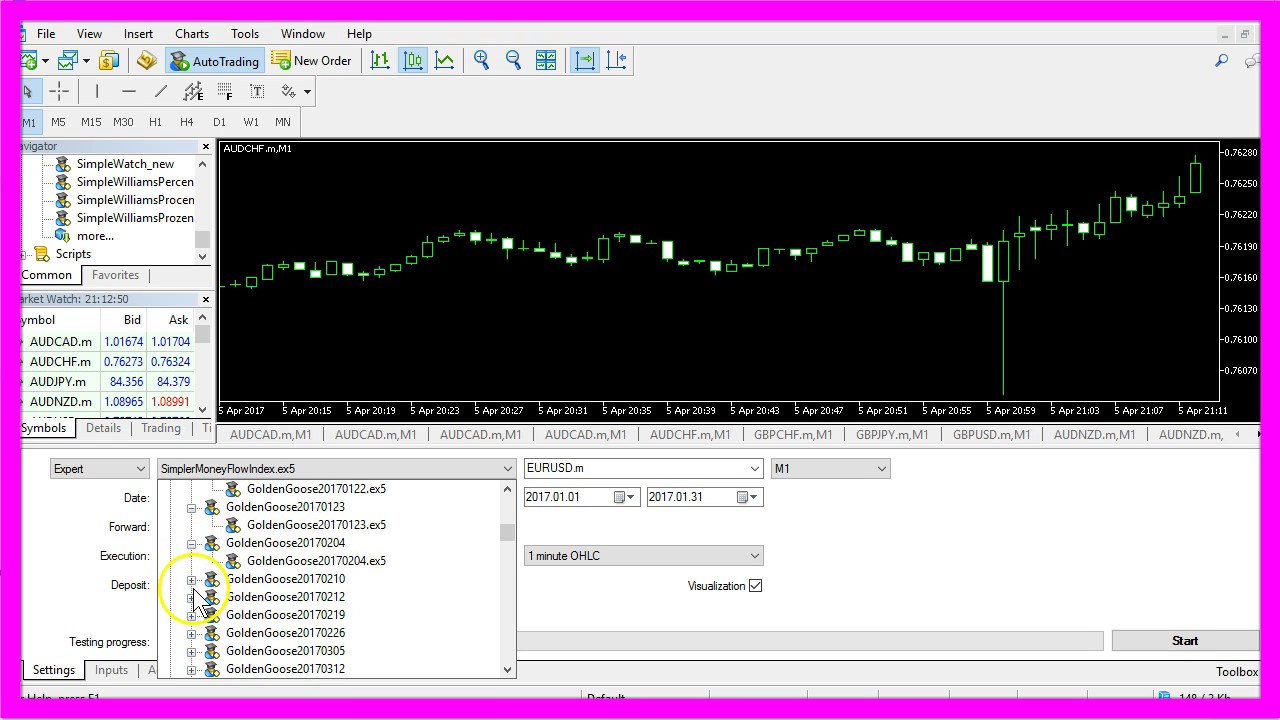
left_click(191, 580)
scroll(195, 588, "down", 1)
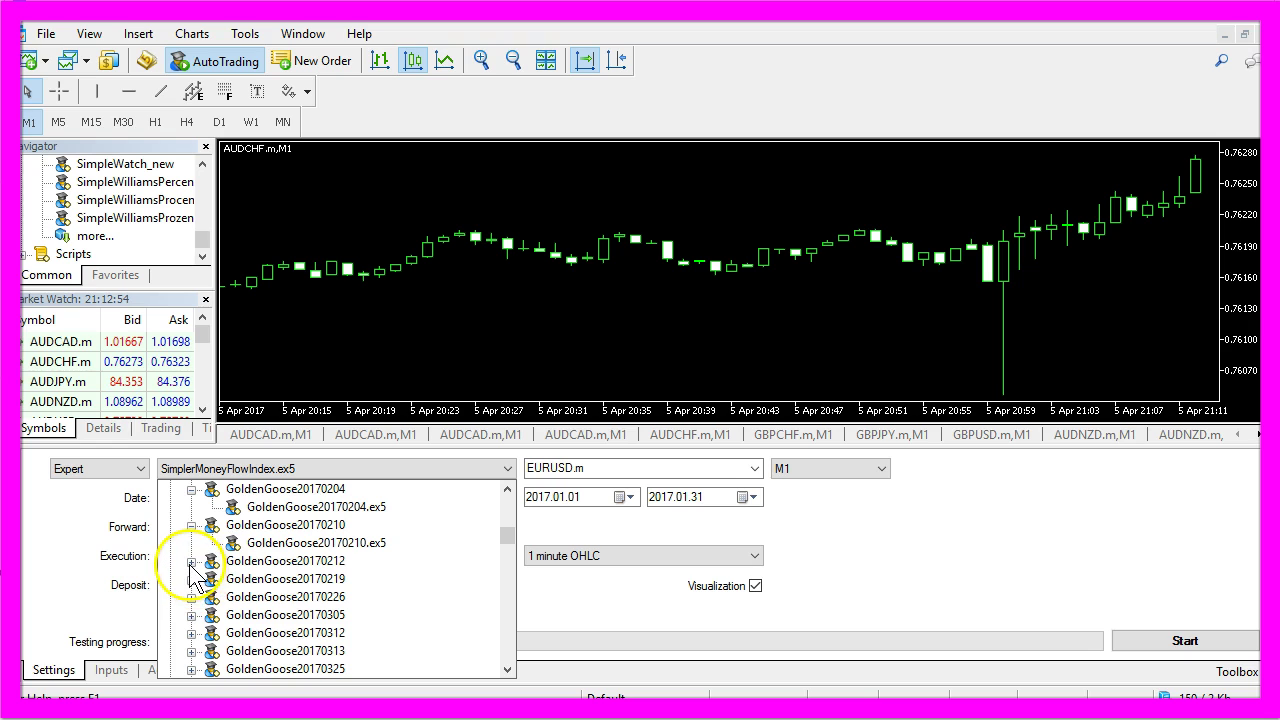
left_click(191, 561)
scroll(200, 582, "down", 1)
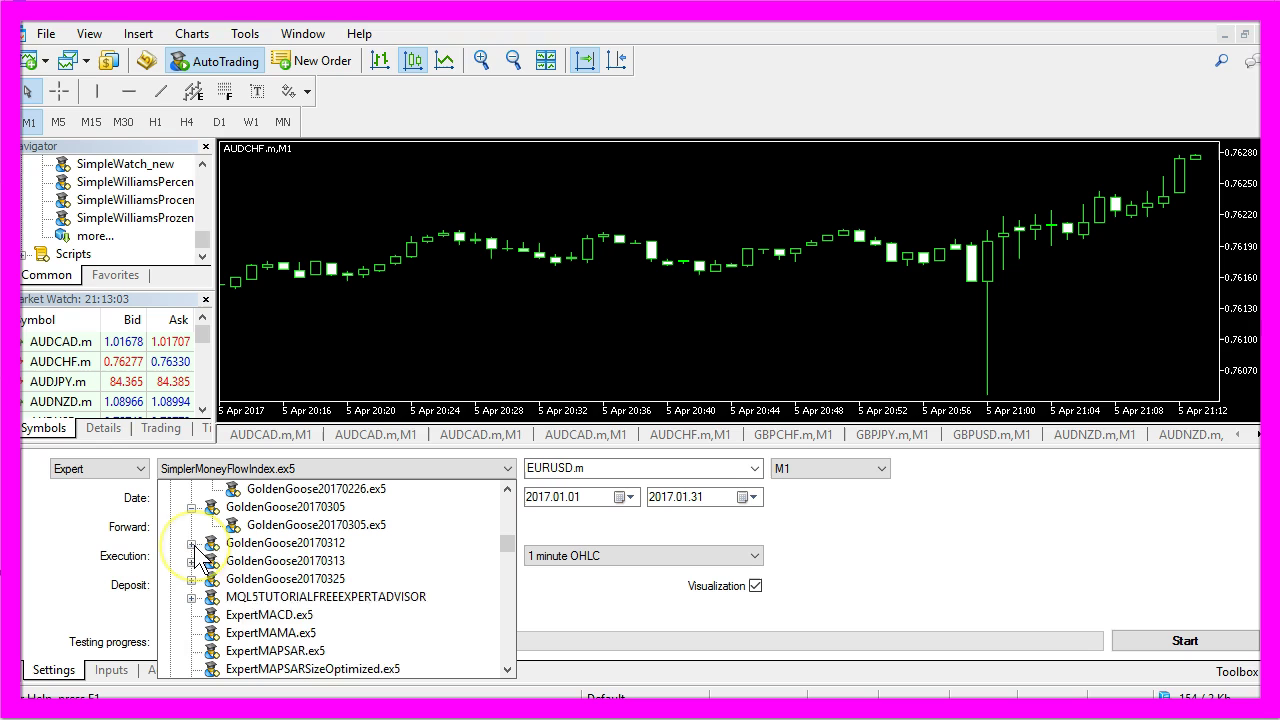
left_click(191, 543)
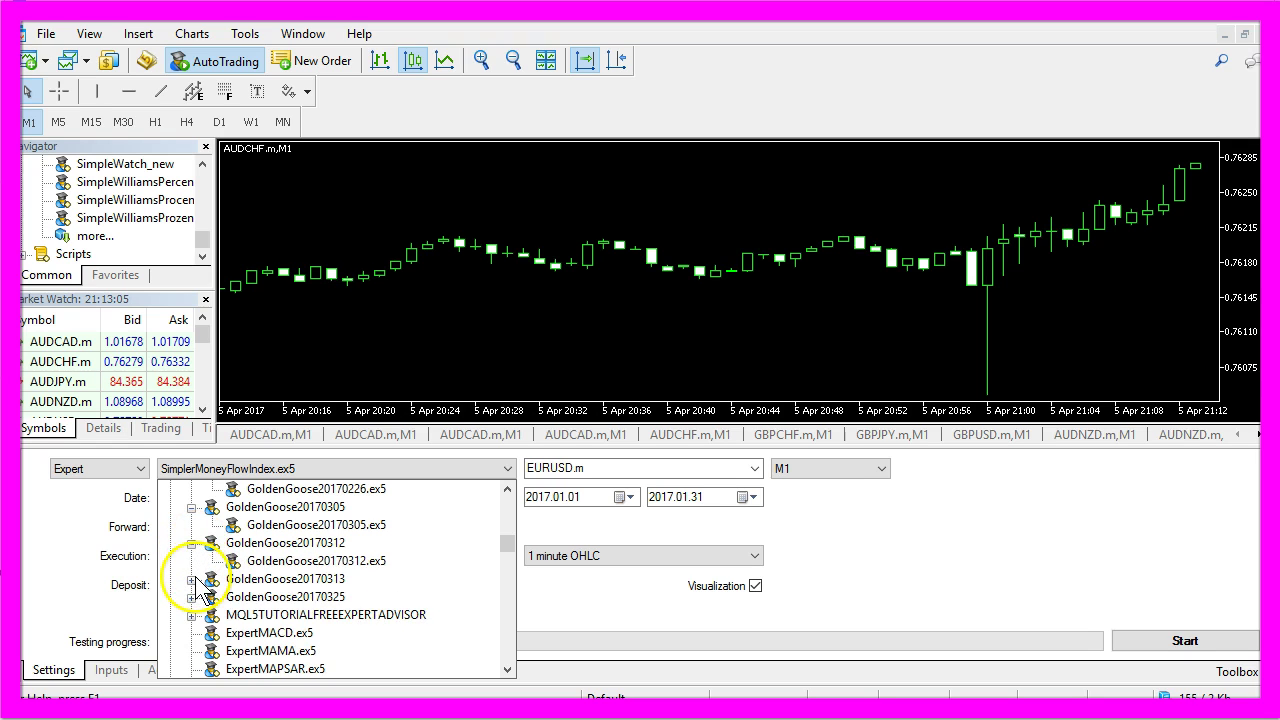
left_click(191, 579)
scroll(195, 580, "down", 1)
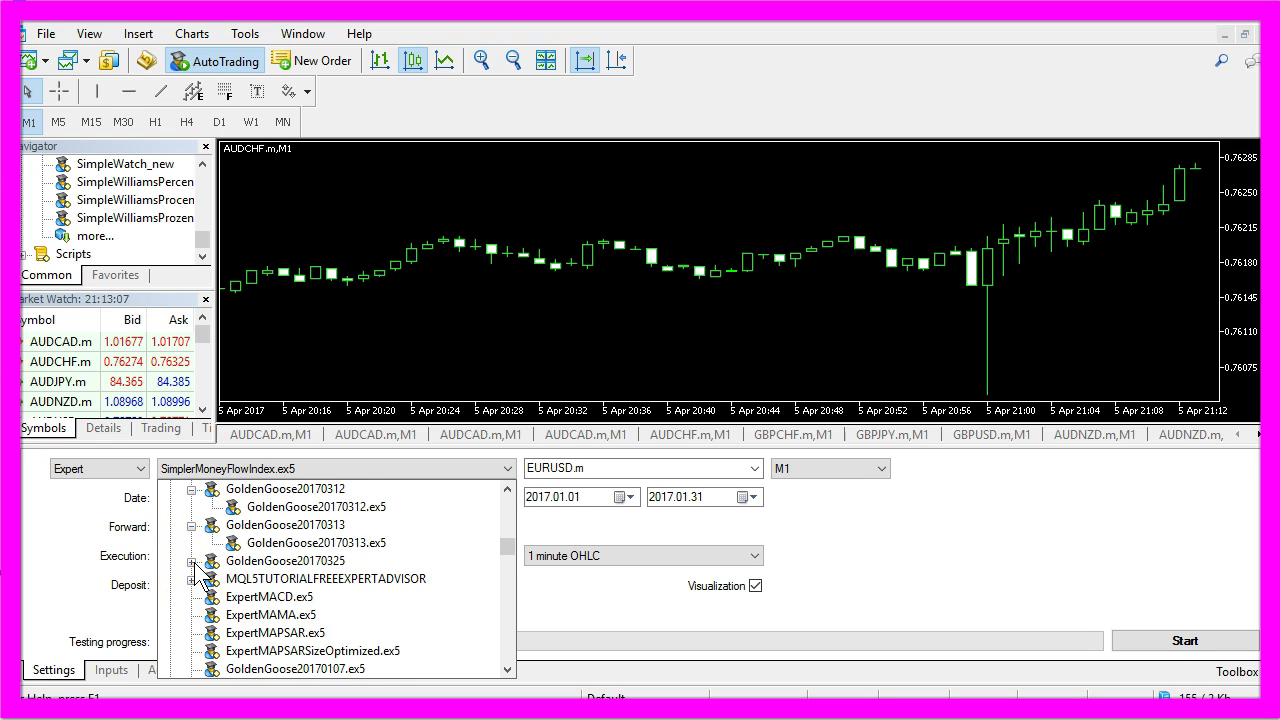
left_click(191, 561)
left_click(263, 580)
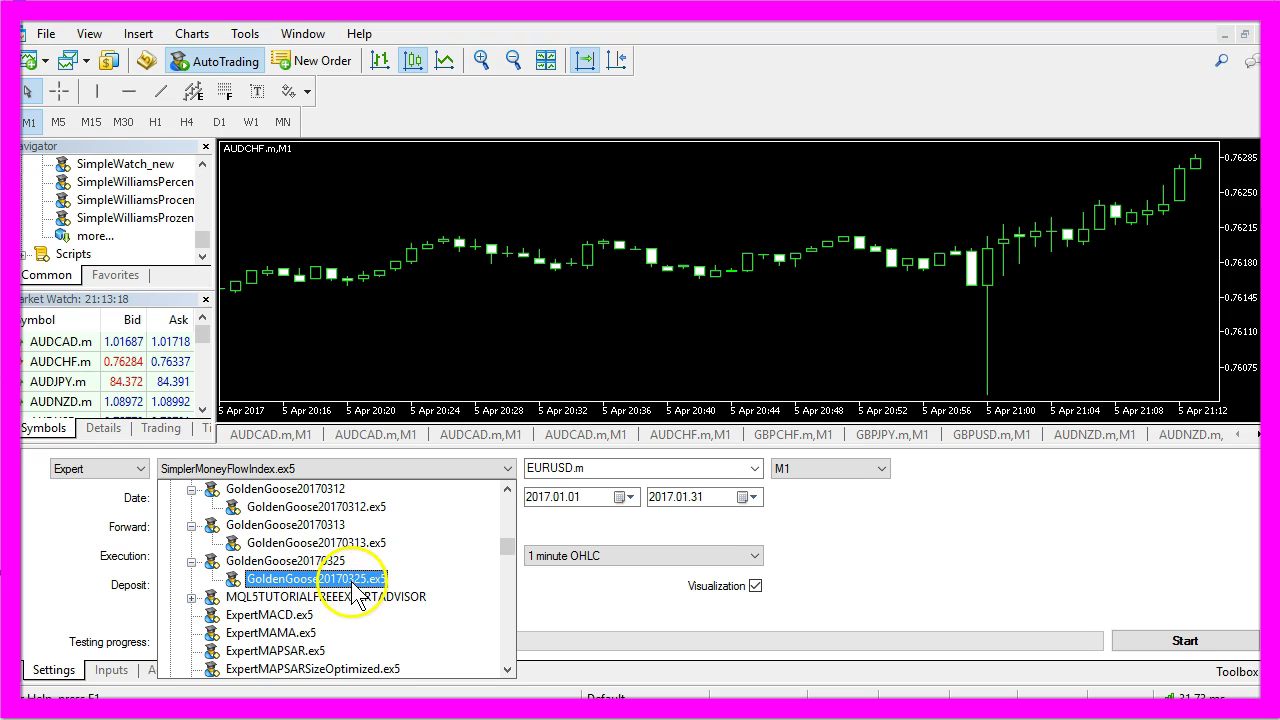
- Test GoldenGoose20170325.ex5 on AUDCAD.m from 2016.01.01 to 2017.01.01 with visualization off
left_click(352, 582)
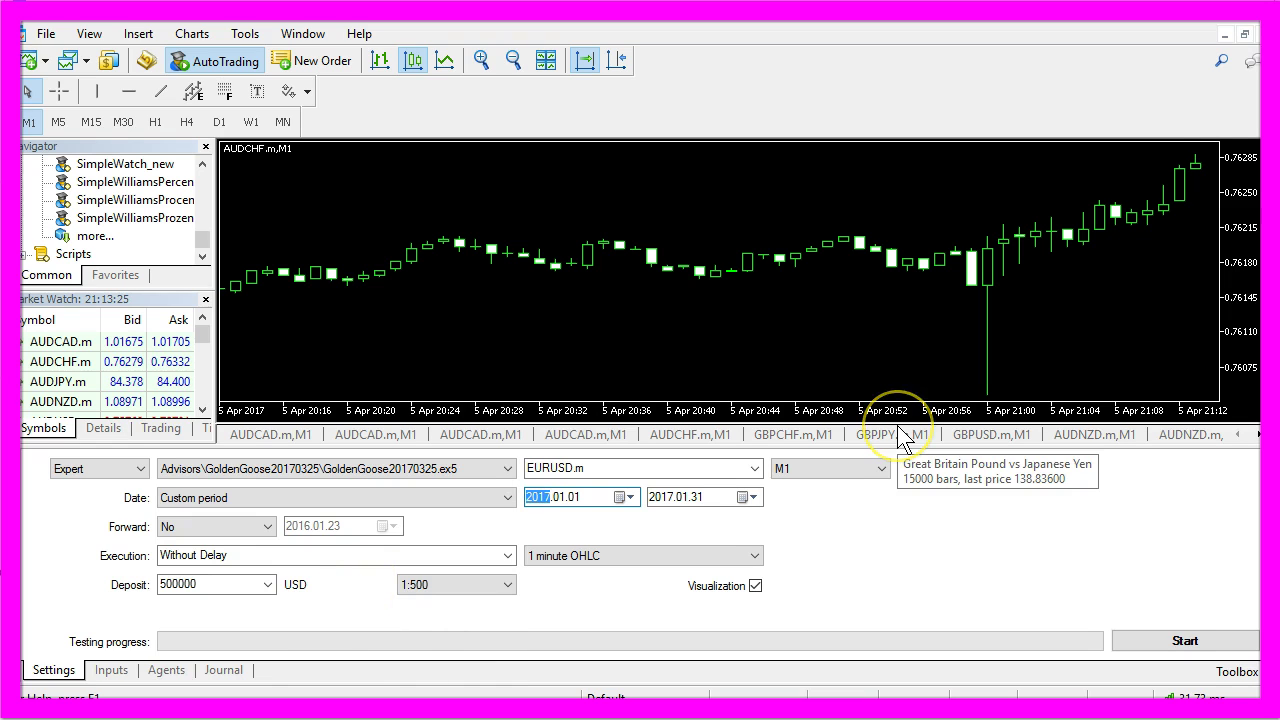
key("Down")
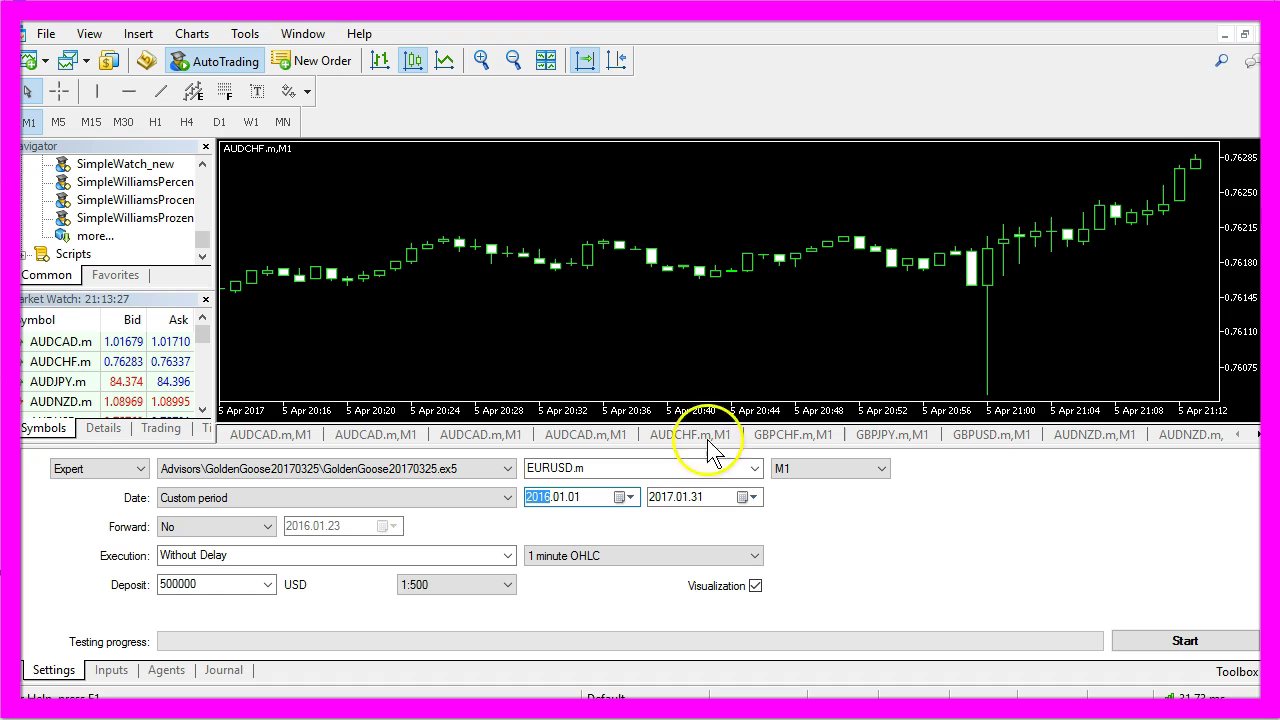
left_click(752, 466)
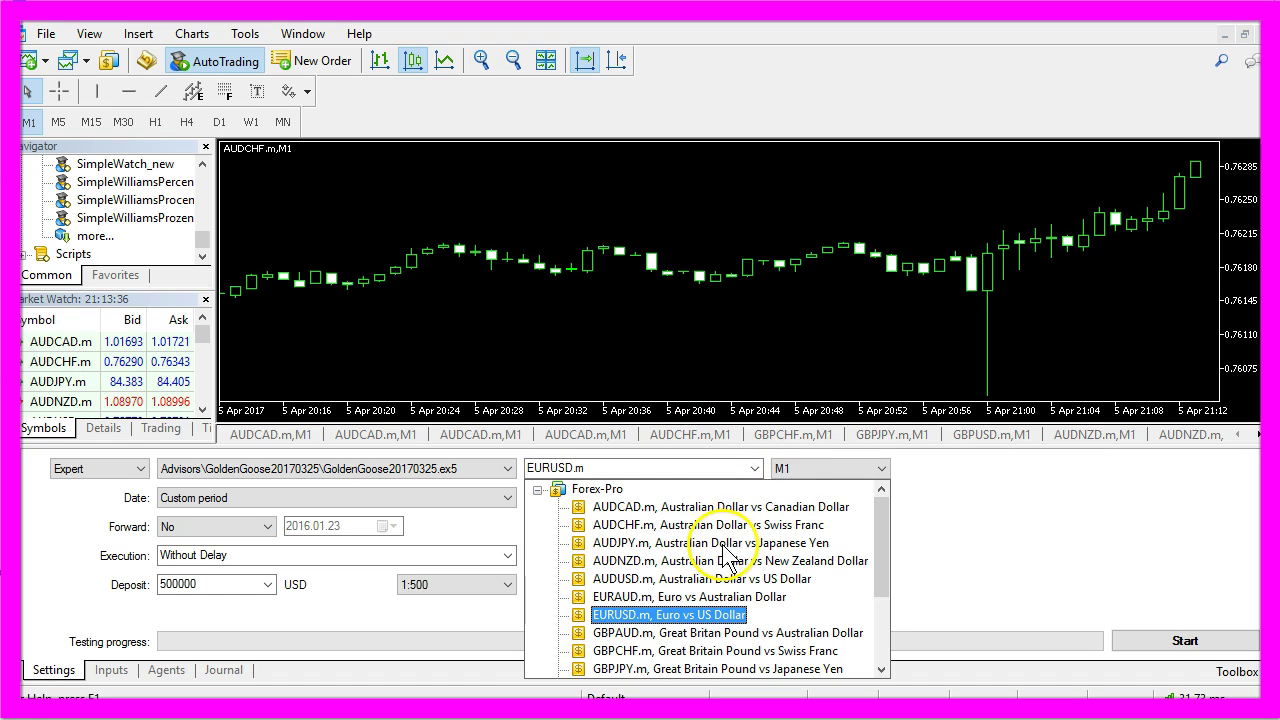
left_click(660, 508)
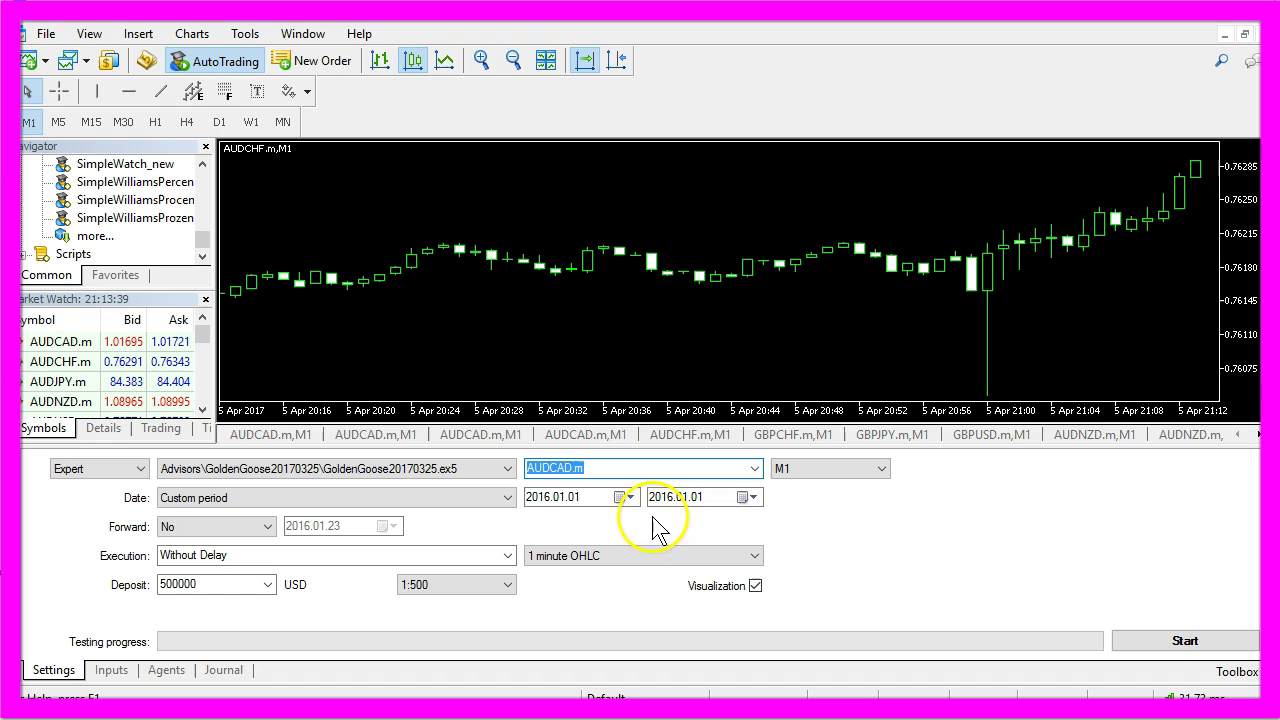
left_click(755, 587)
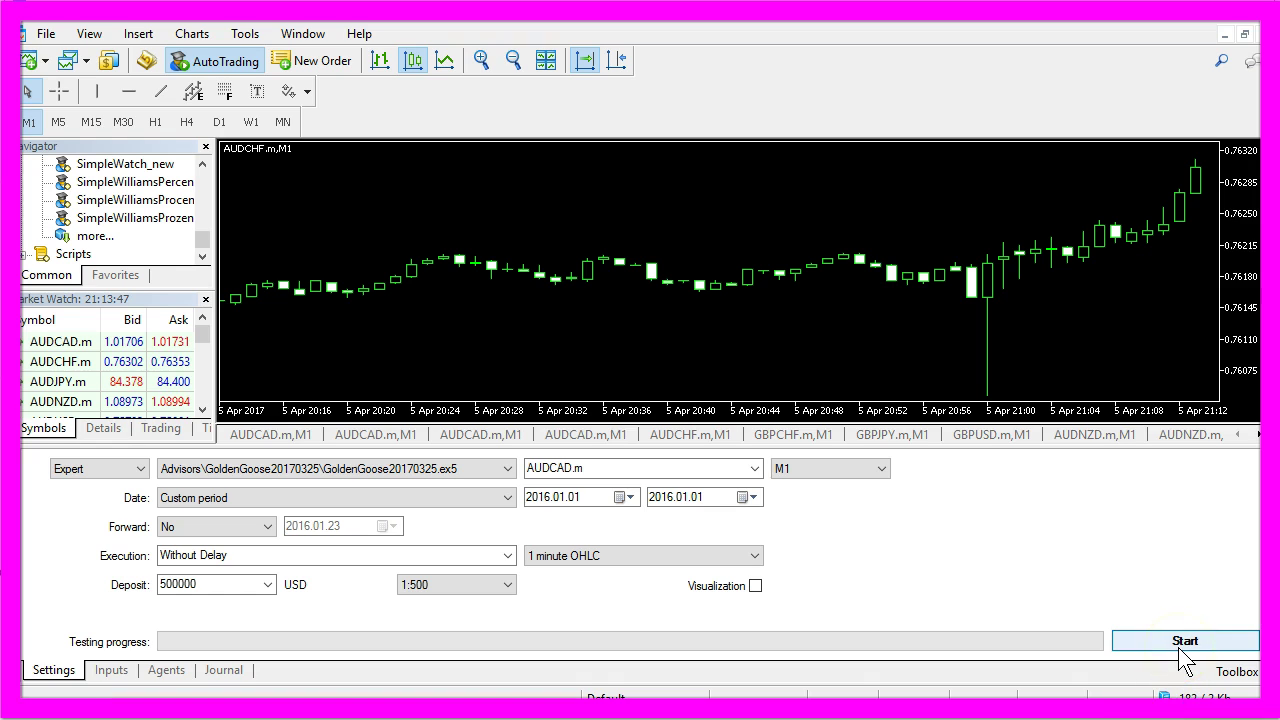
left_click(859, 479)
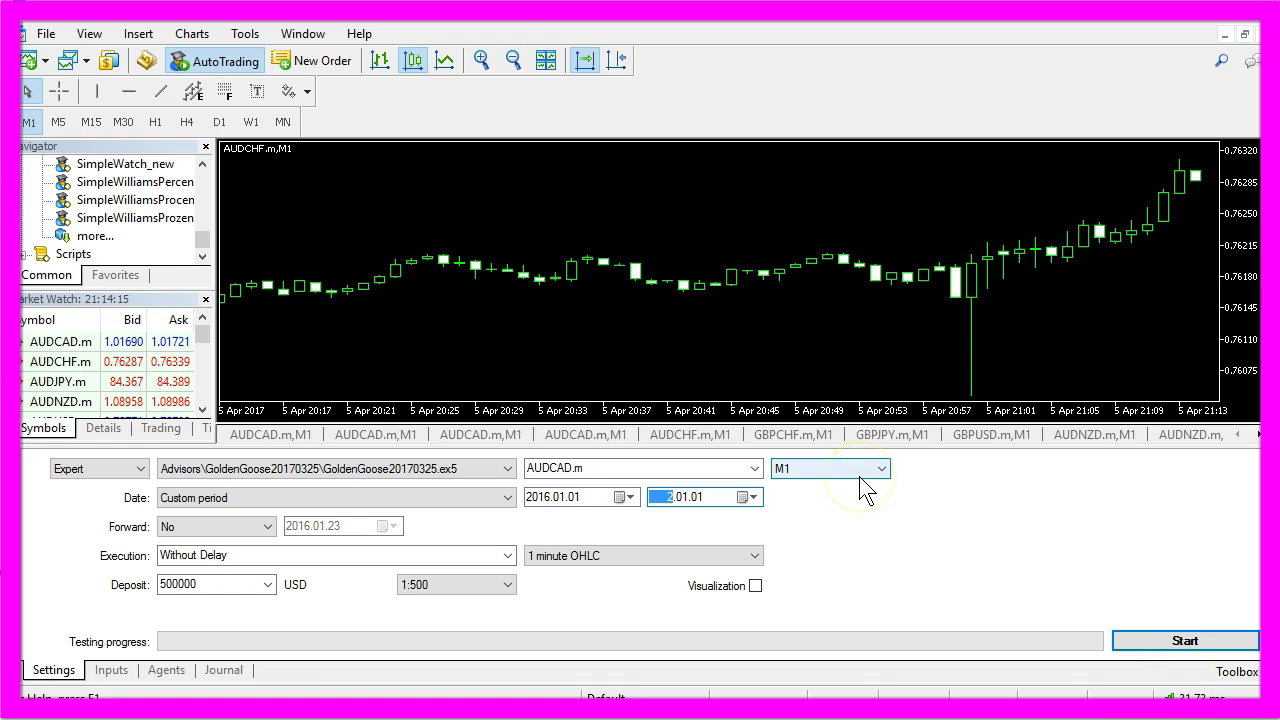
type("017")
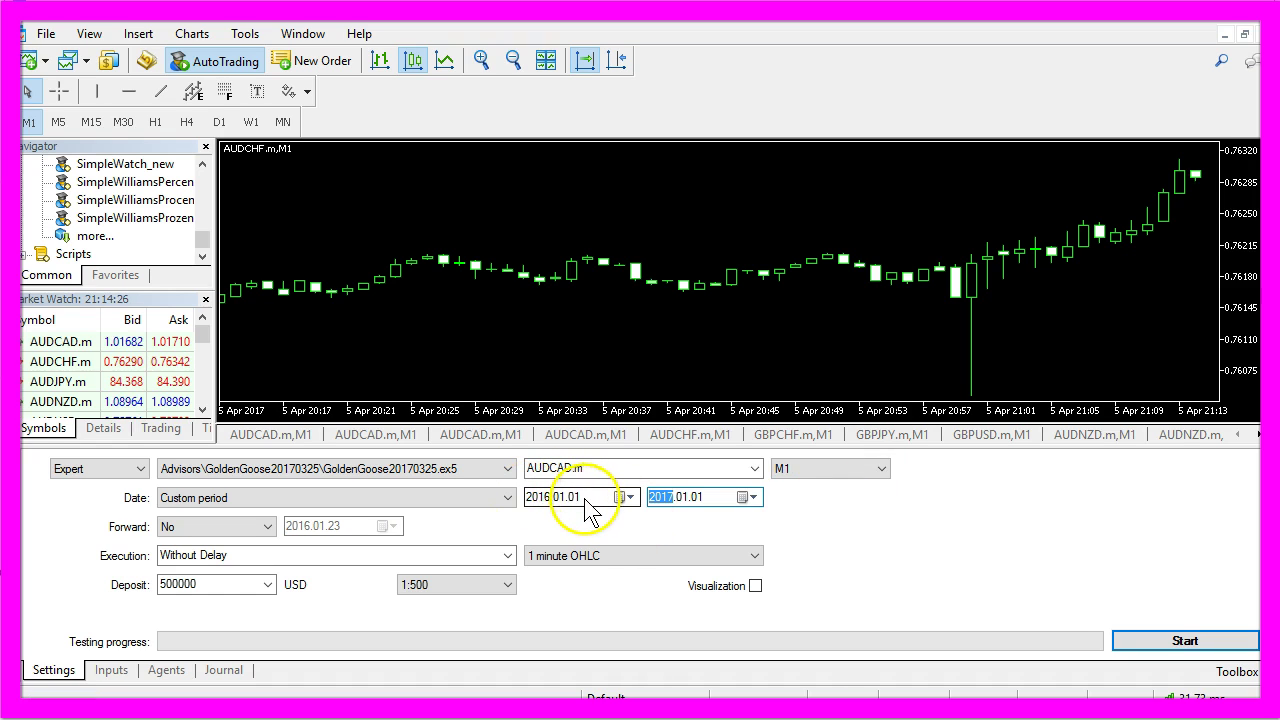
left_click(523, 507)
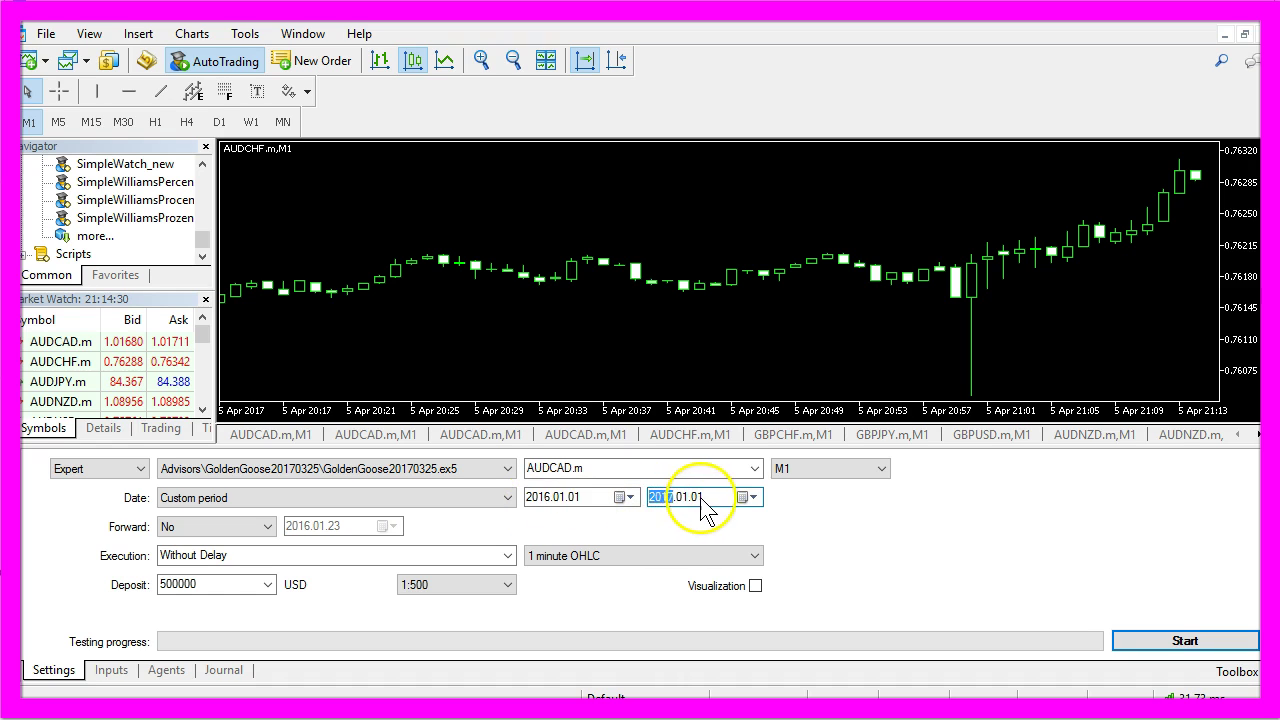
- Start the AUDCAD.m backtest and show its balance and equity graph
left_click(1185, 641)
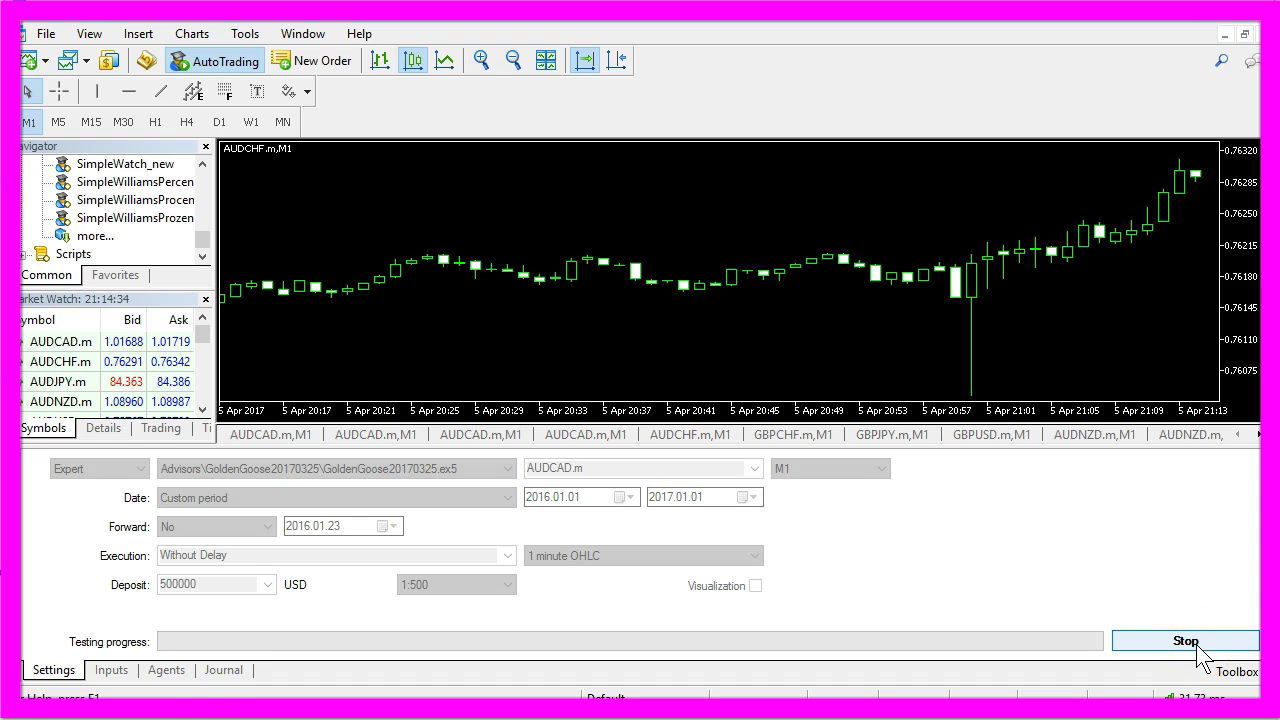
left_click(164, 670)
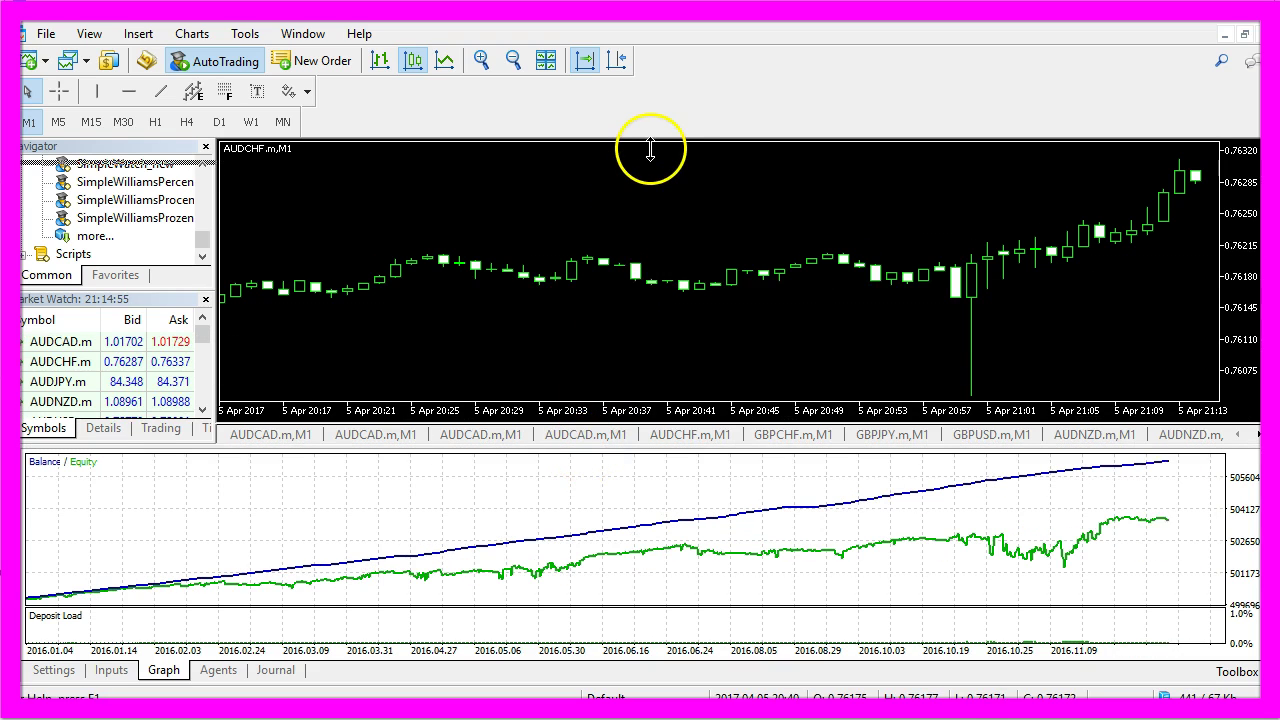
- Enlarge the tester panel and show the AUDCAD.m report with 3 637.42 net profit
left_click_drag(650, 148, 650, 150)
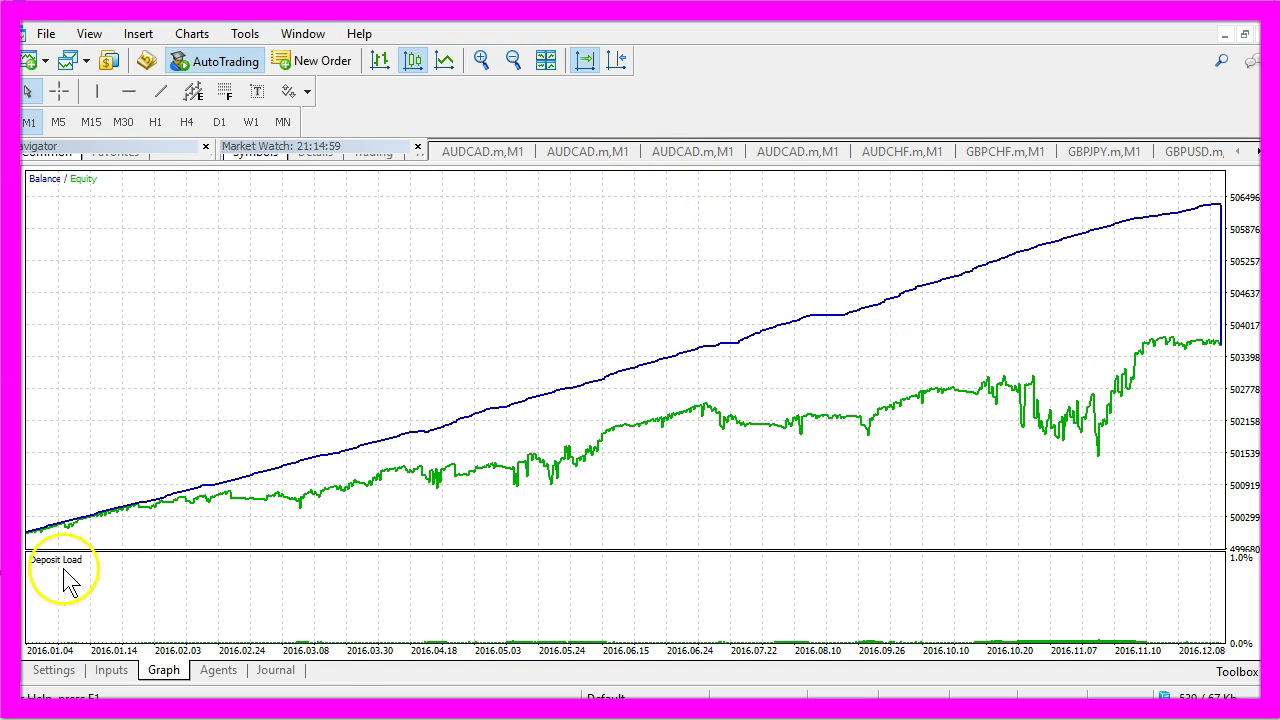
left_click(166, 671)
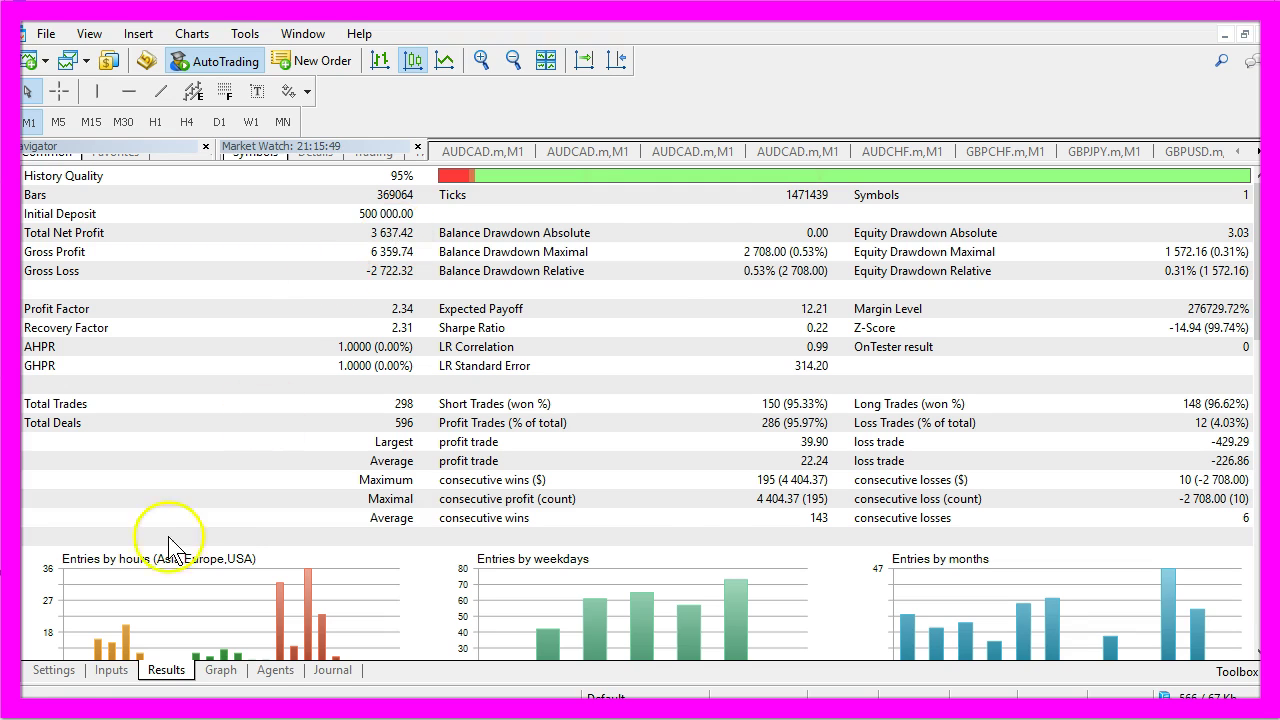
- Run the AUDCHF.m backtest, review its graph and 1 898.75 net-profit report, then return to Settings
left_click(54, 670)
left_click(754, 185)
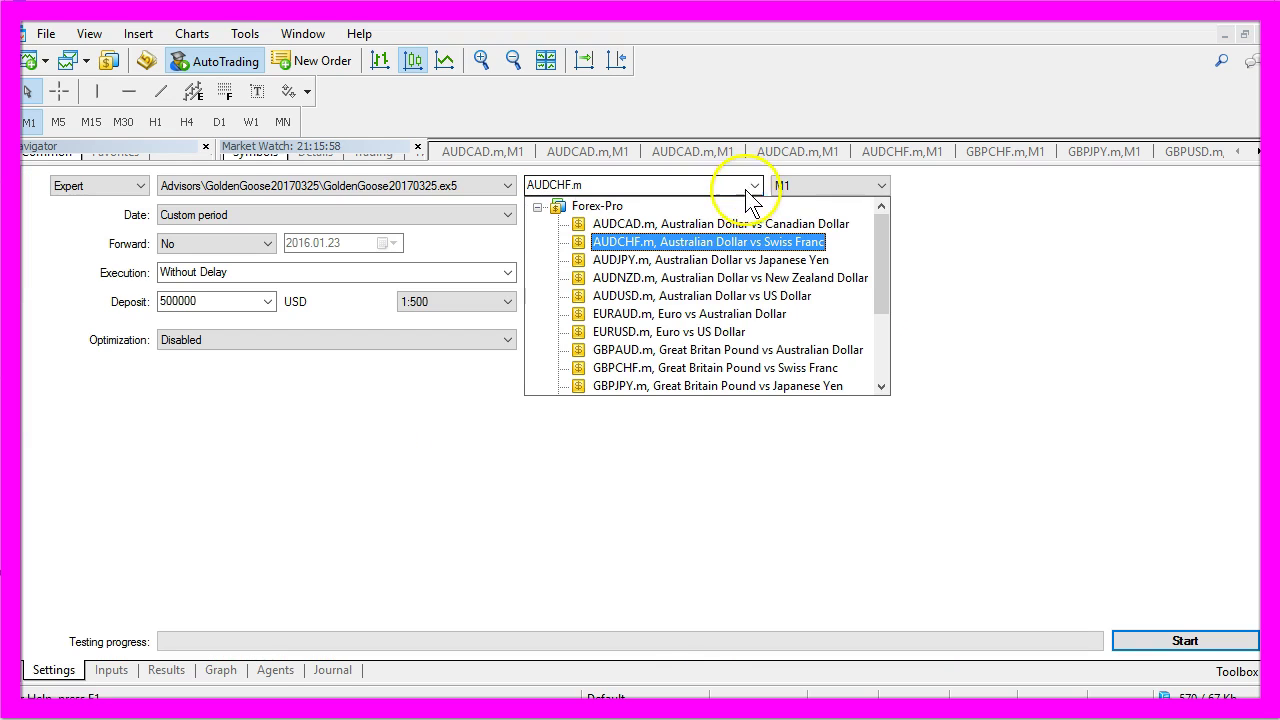
left_click(660, 245)
left_click(1165, 645)
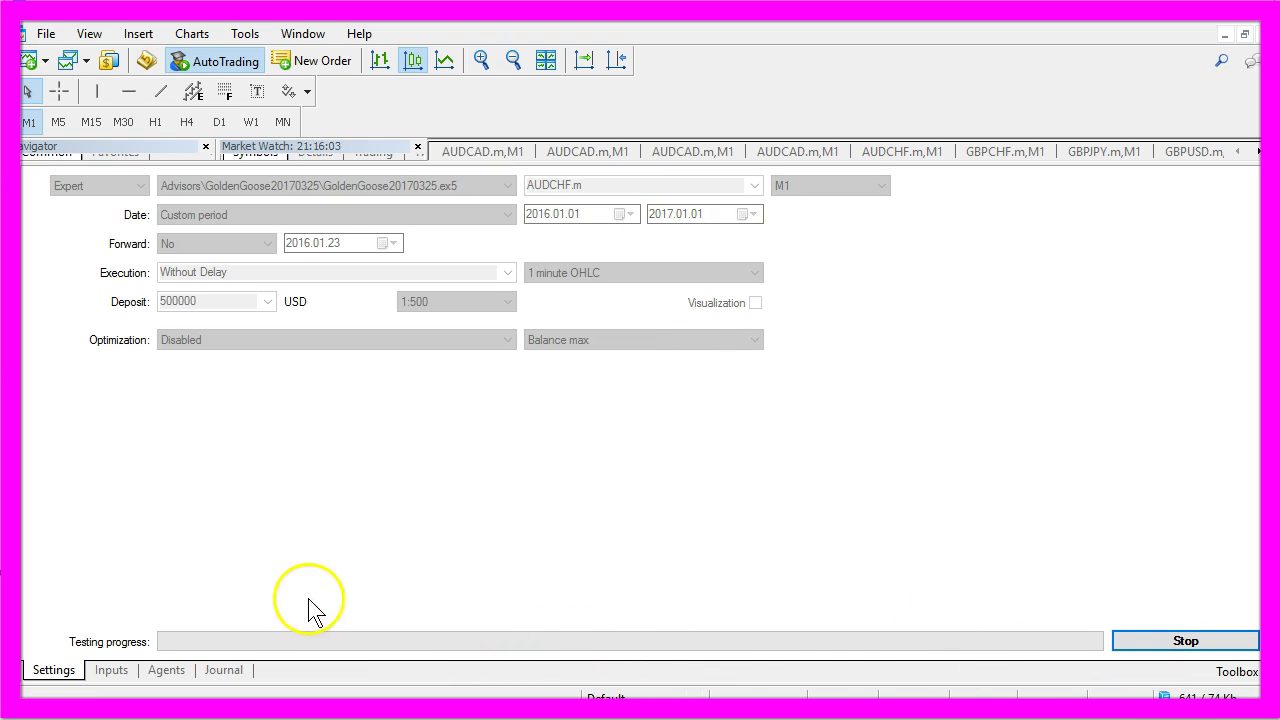
left_click(158, 674)
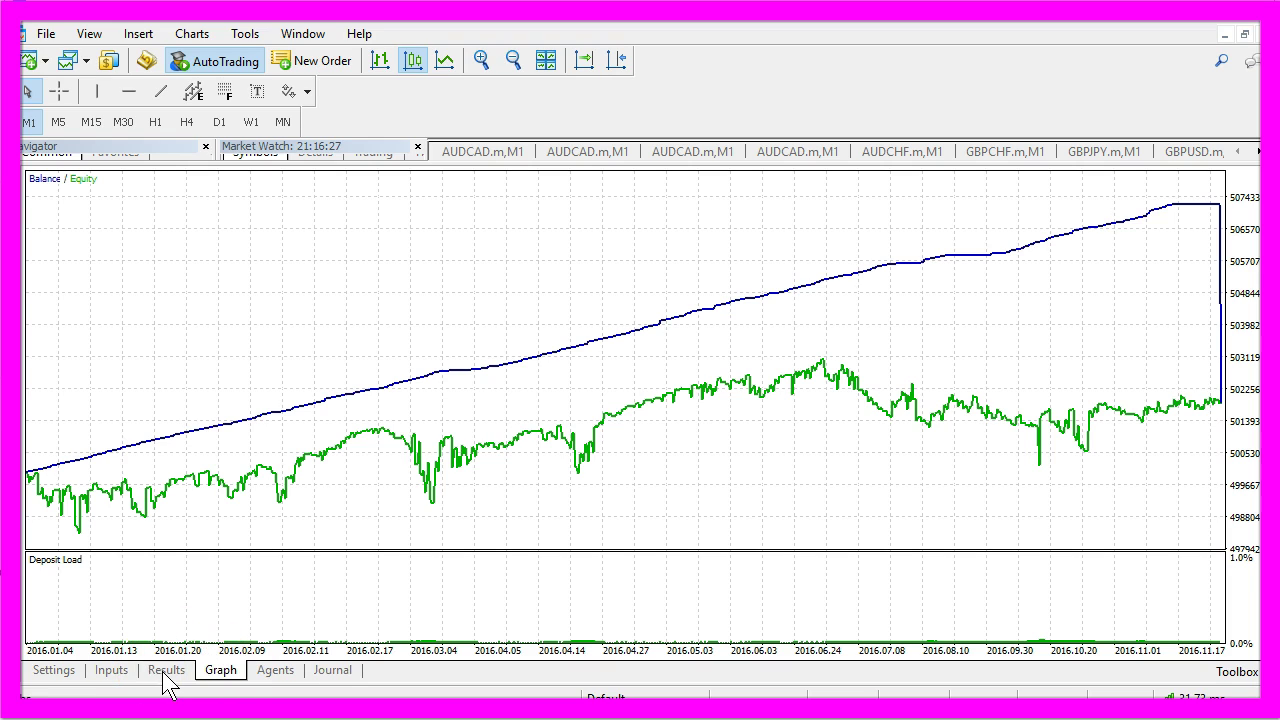
left_click(166, 671)
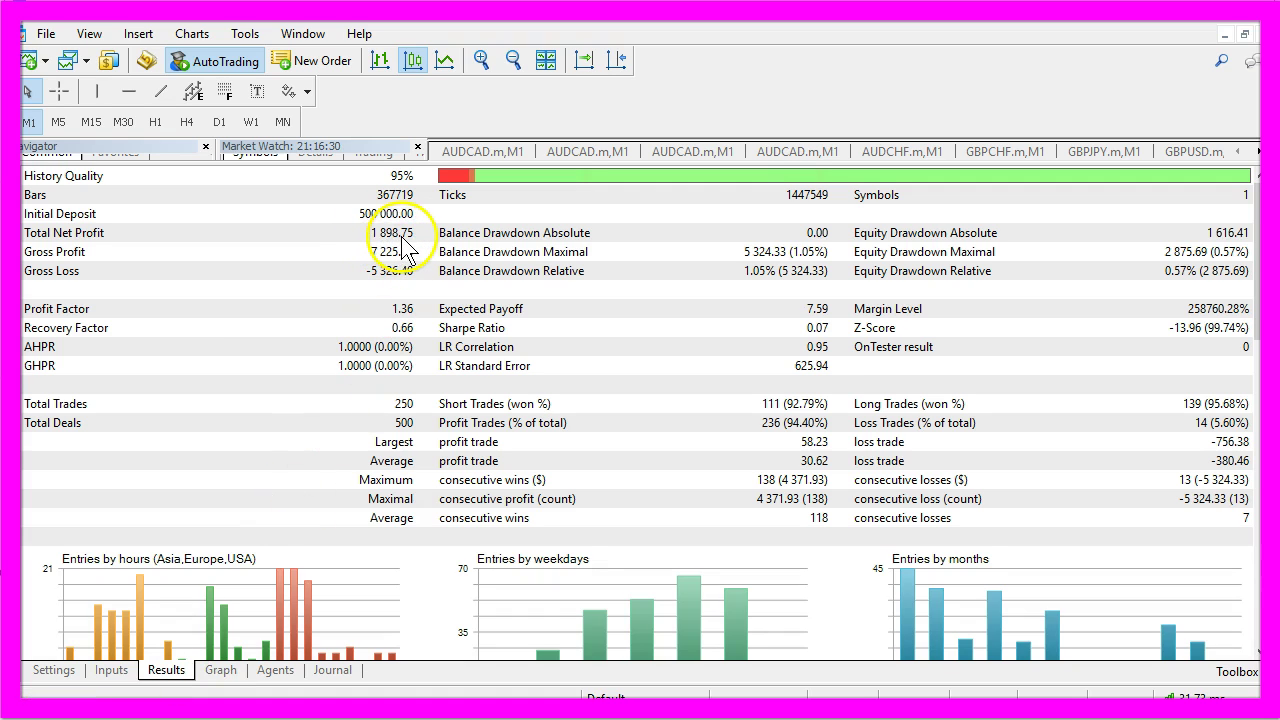
left_click(56, 671)
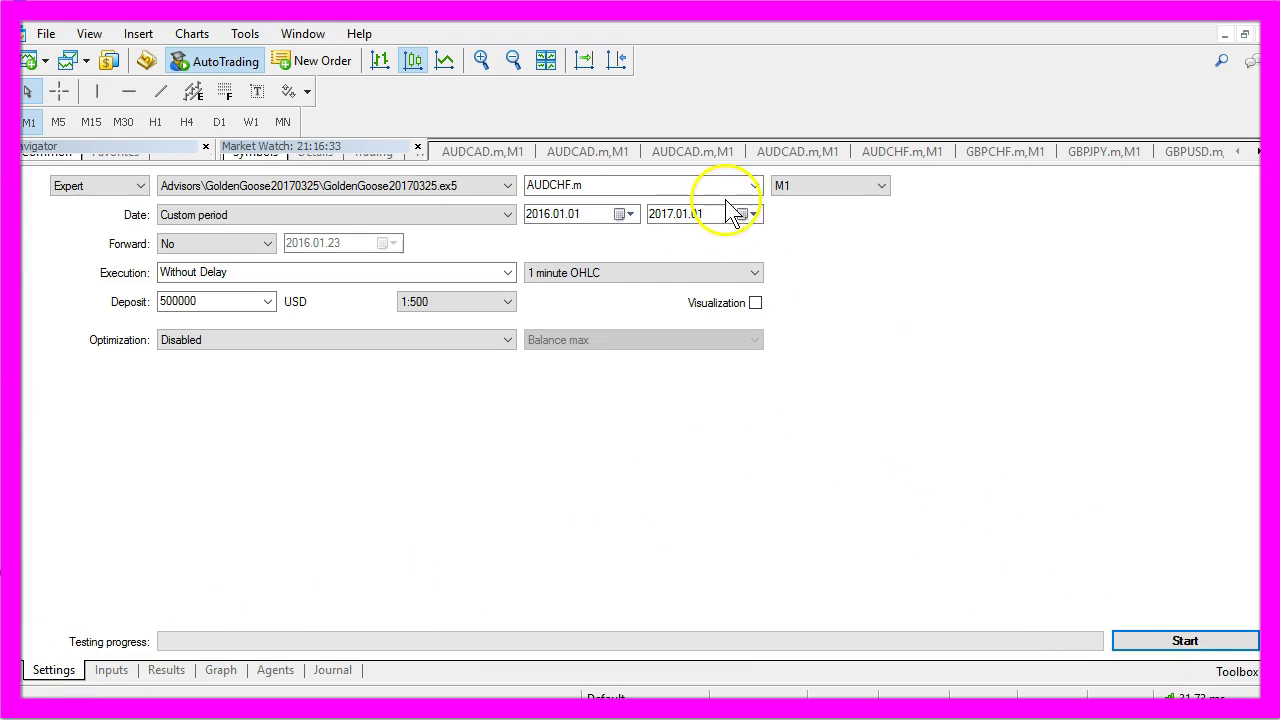
- Run the 2016 backtest on AUDJPY.m and watch its balance and equity graph
left_click(762, 183)
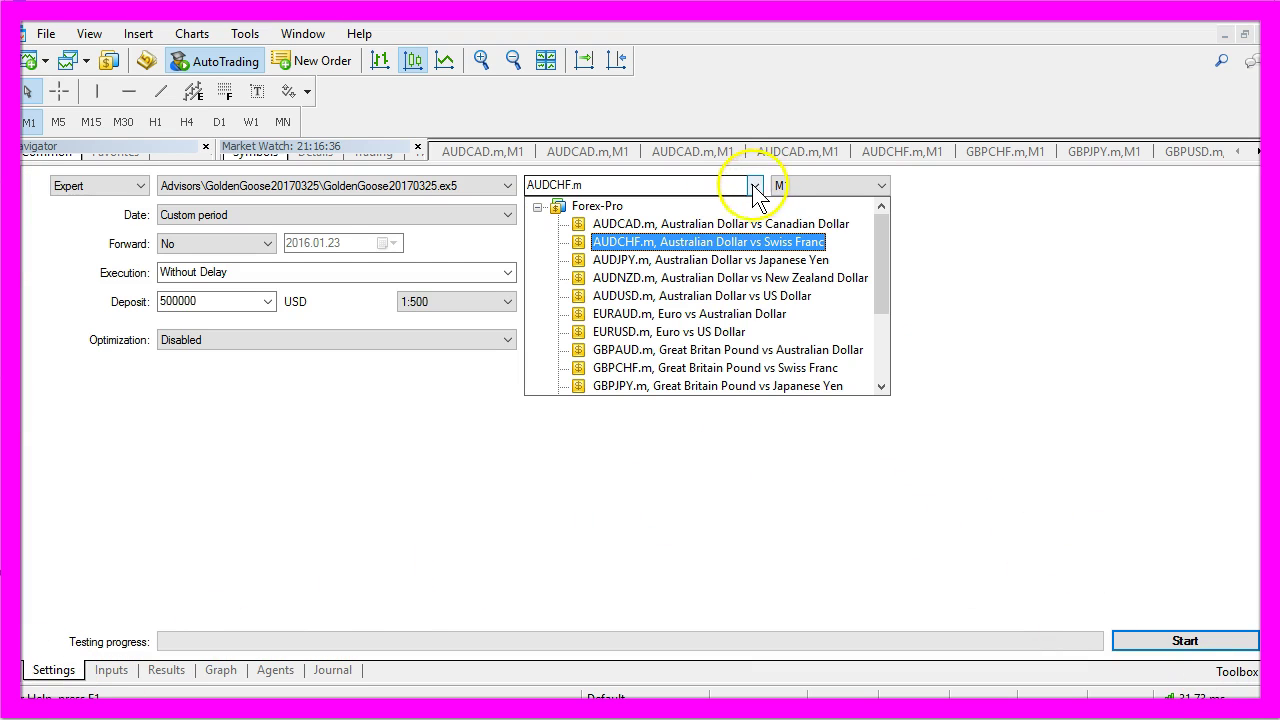
left_click(728, 260)
left_click(1192, 644)
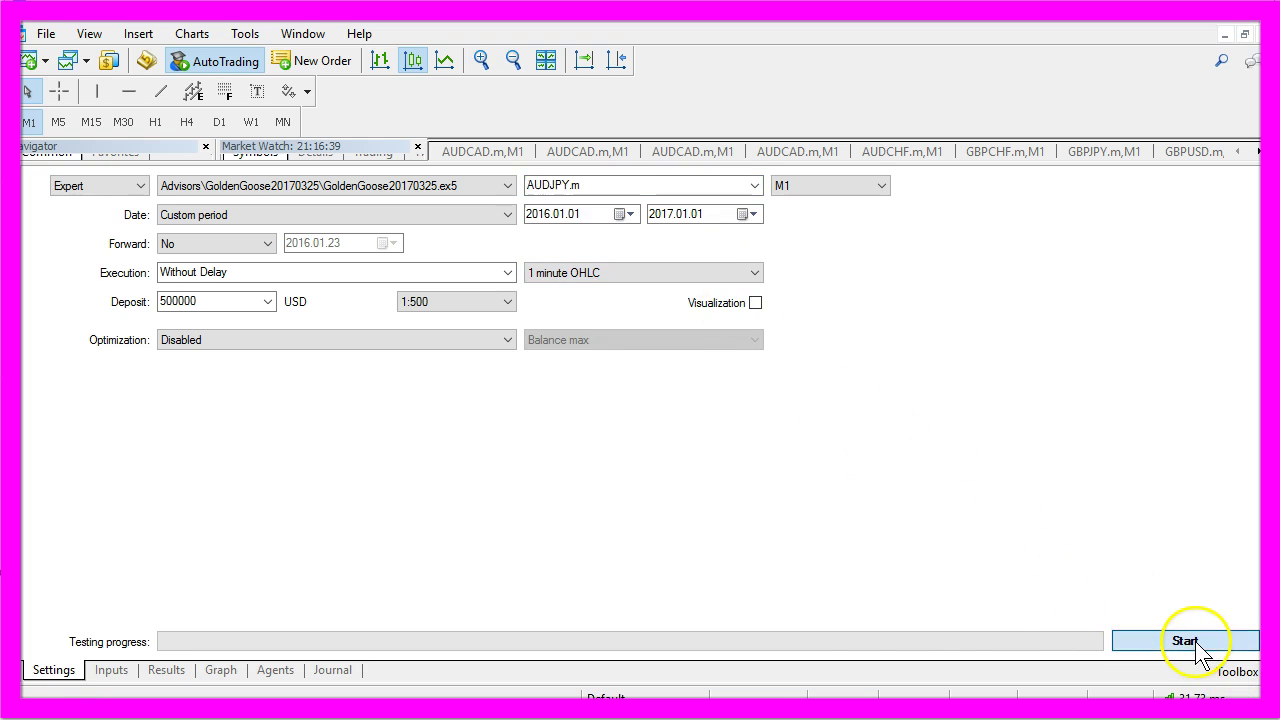
left_click(165, 670)
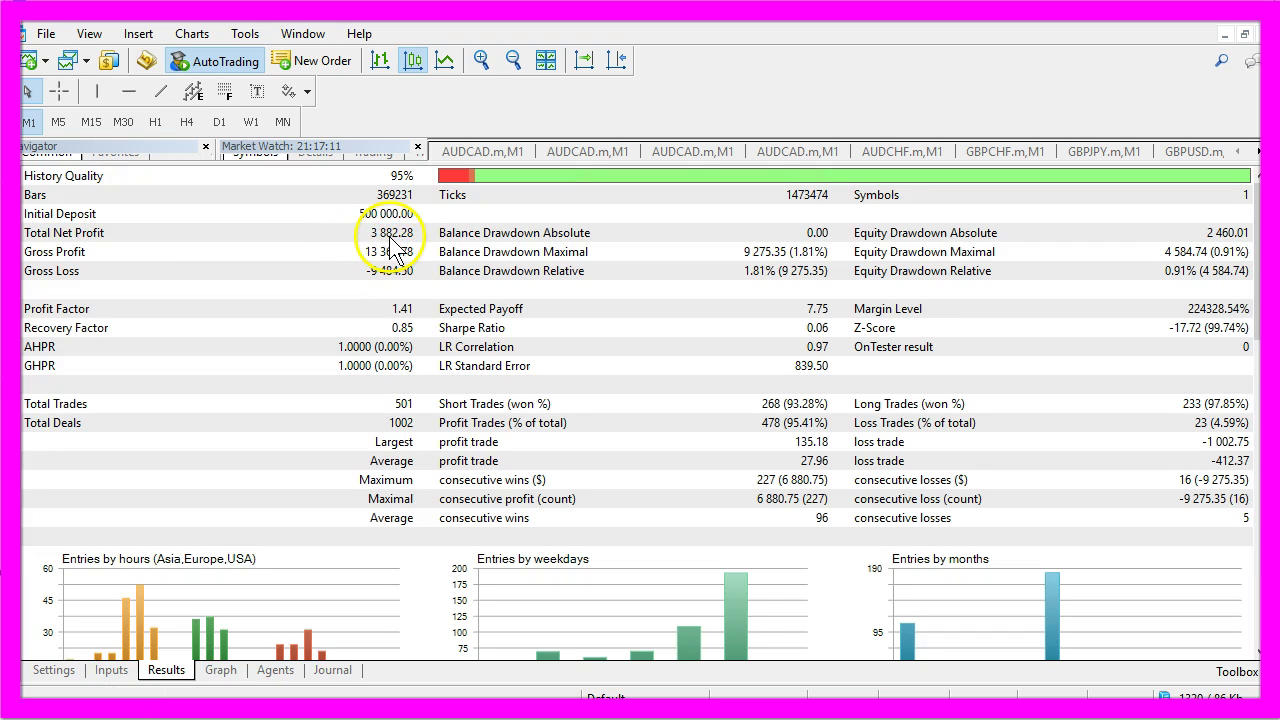
- Run the AUDNZD.m backtest, watch its graph, and open the 2 488.20 net-profit report
left_click(54, 670)
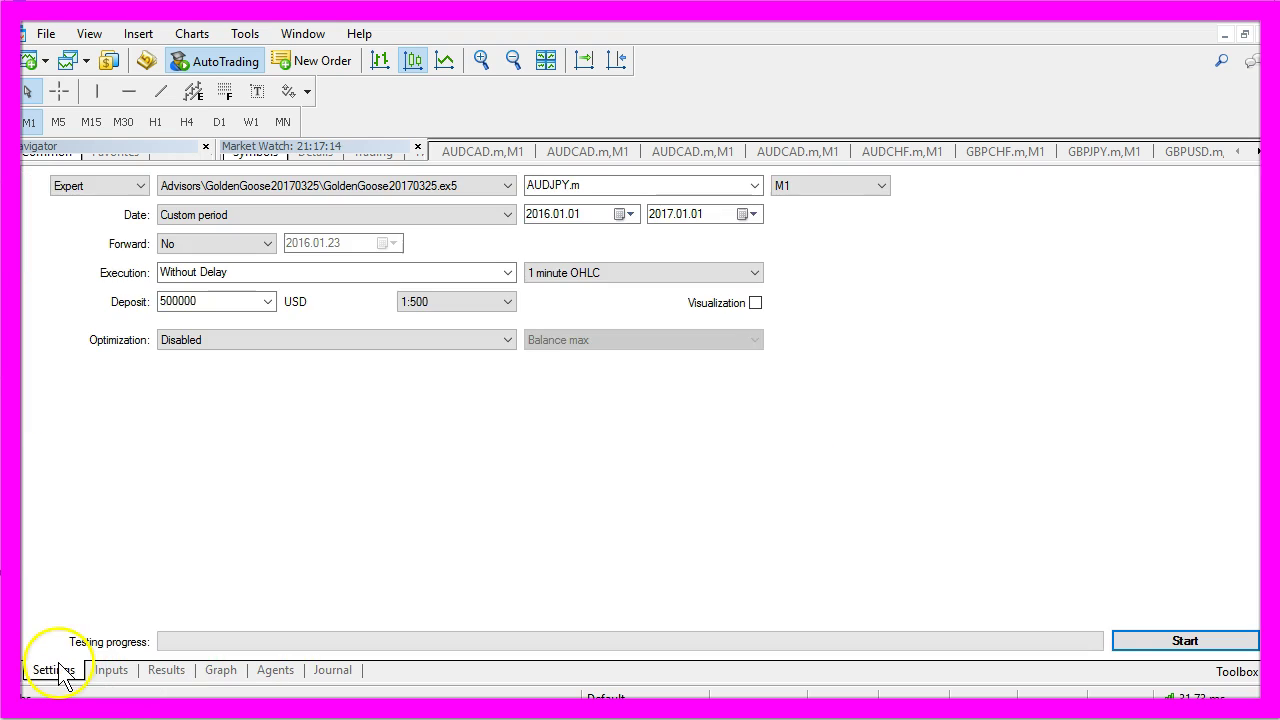
left_click(757, 187)
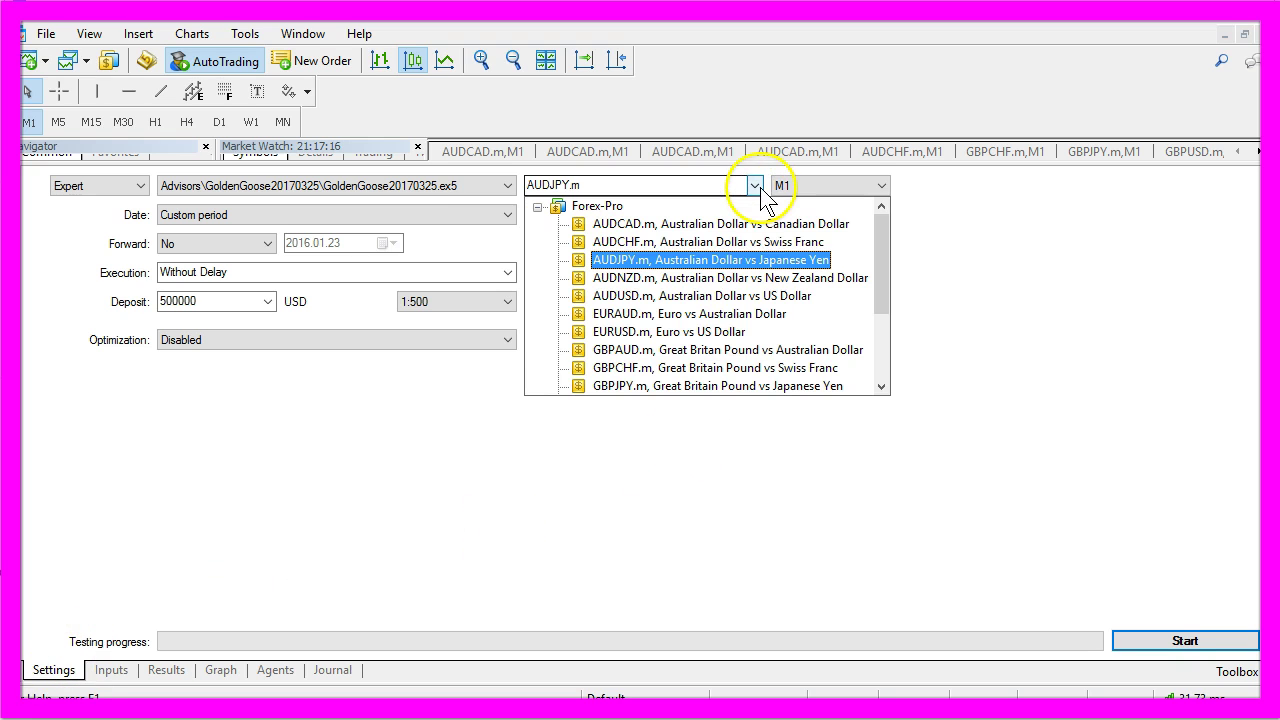
left_click(702, 279)
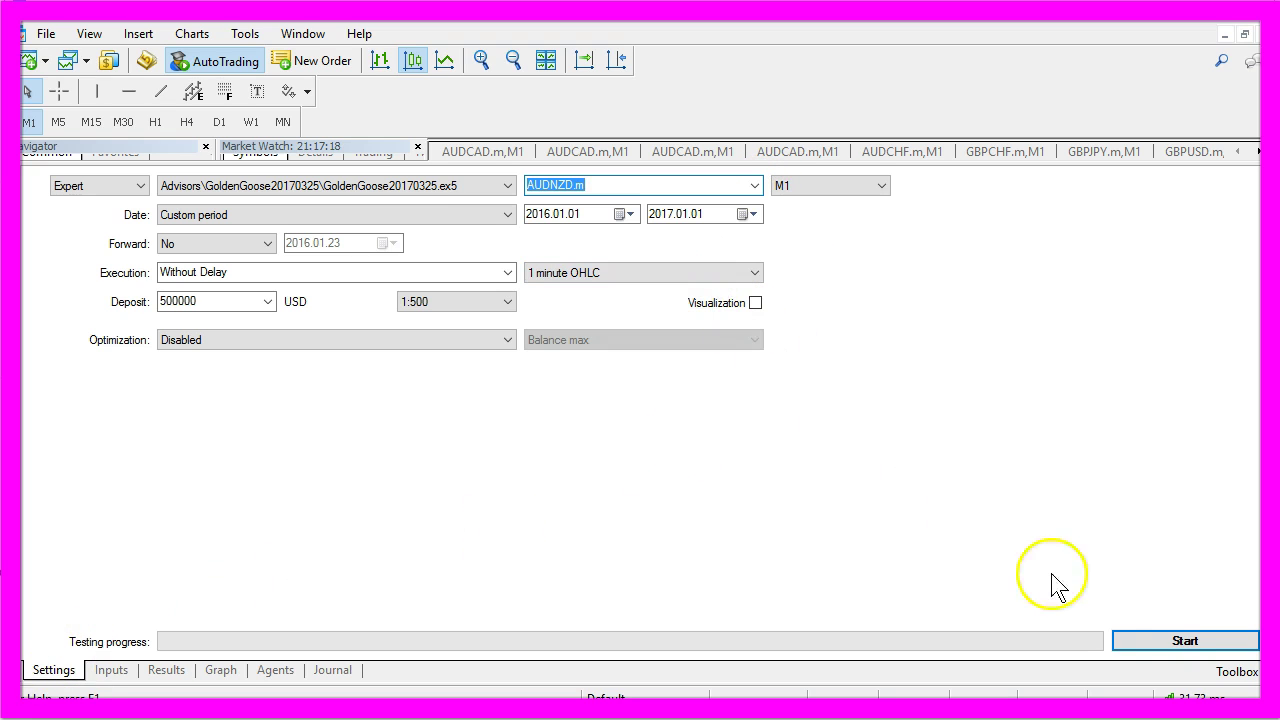
left_click(1143, 643)
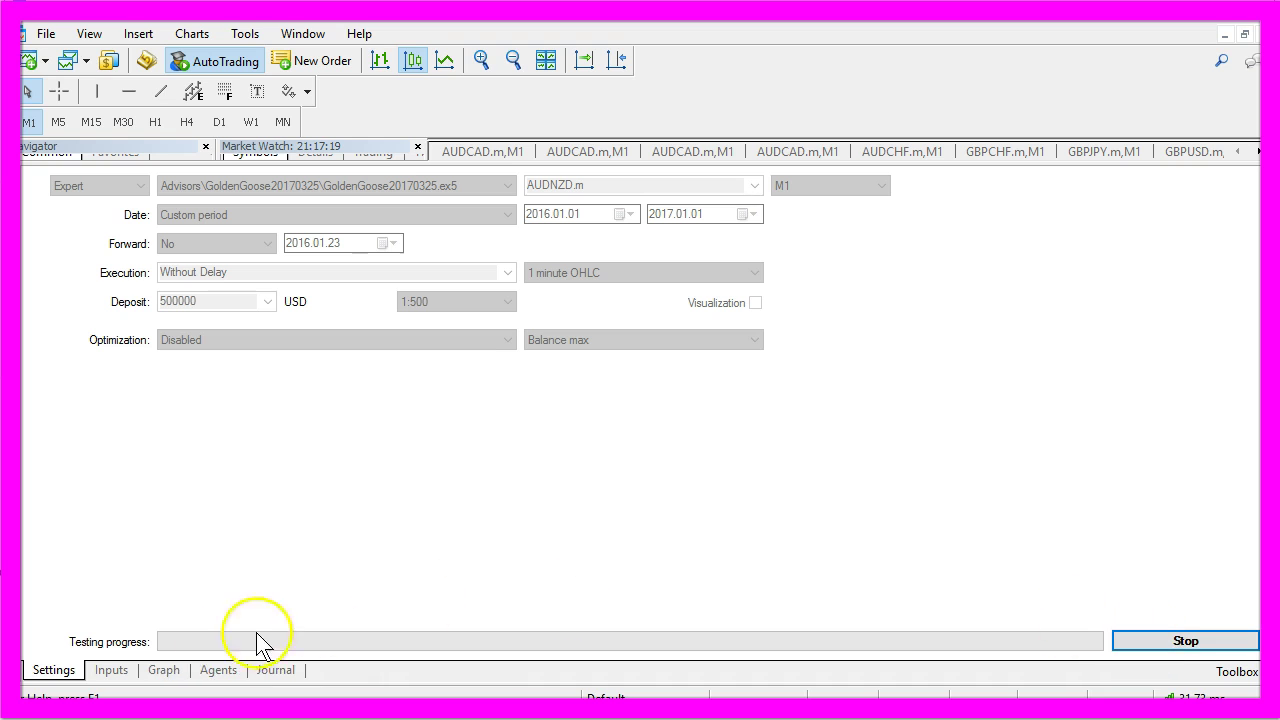
left_click(185, 678)
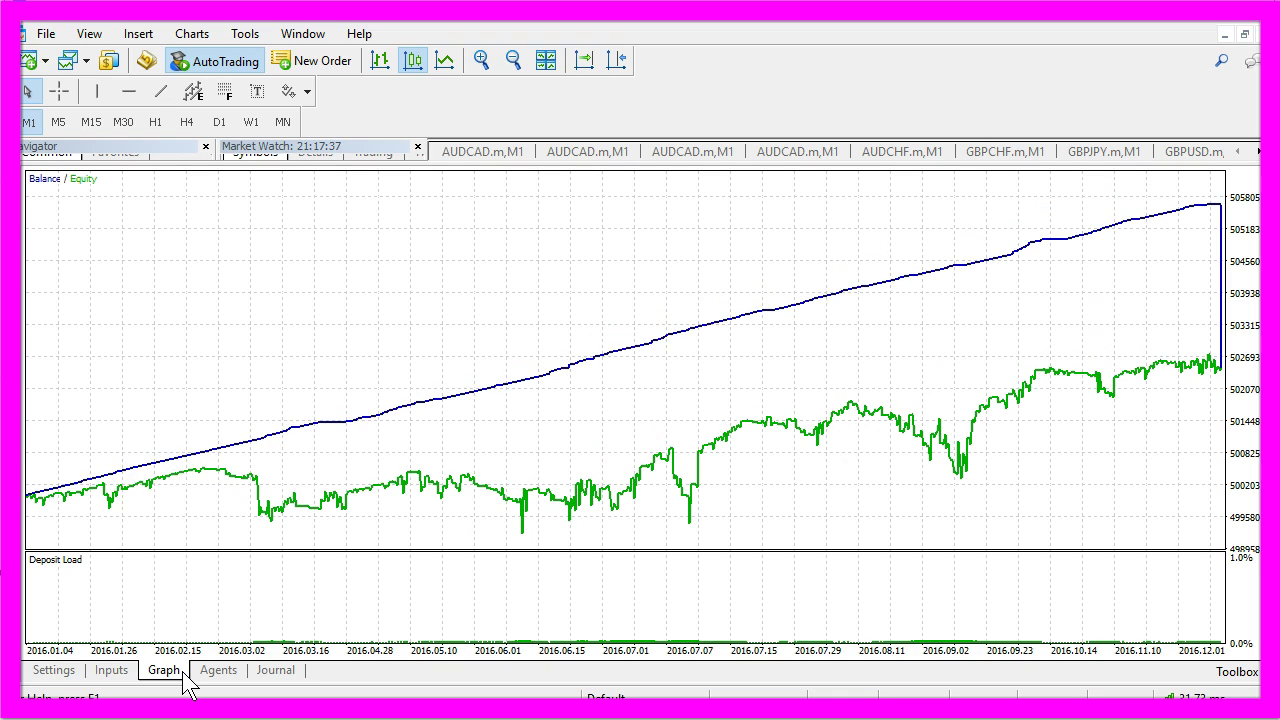
left_click(211, 676)
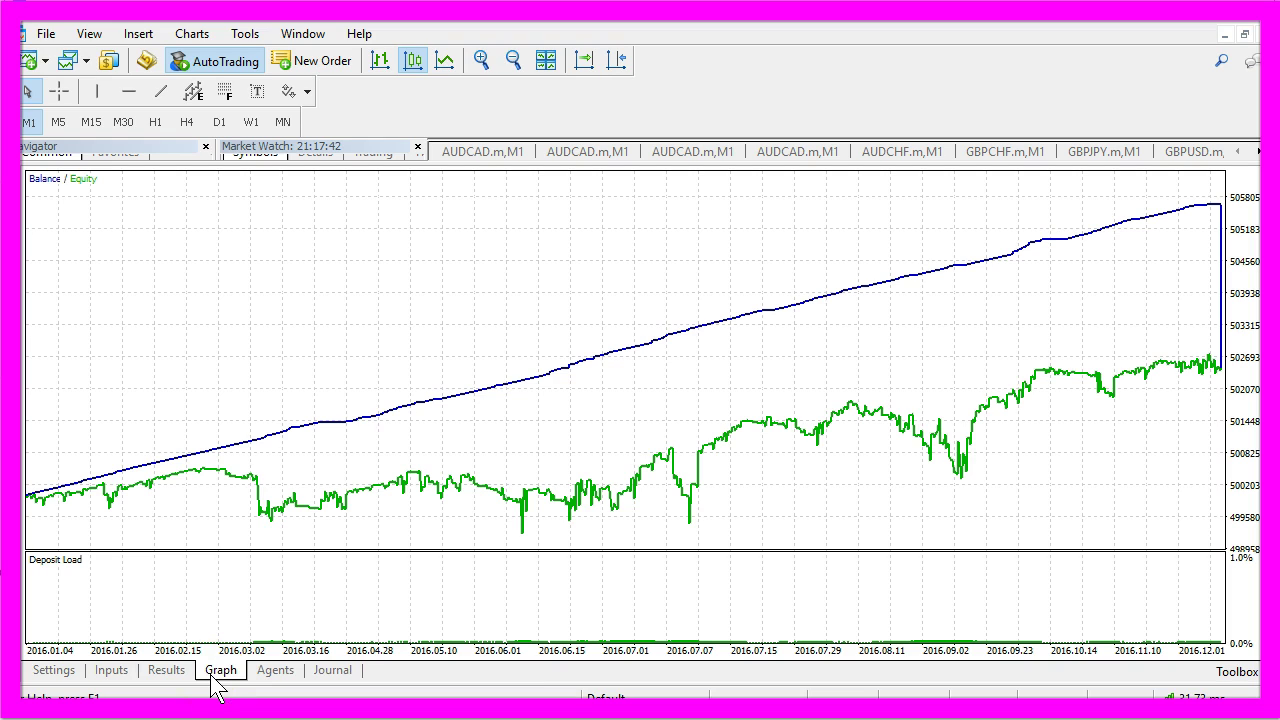
left_click(168, 672)
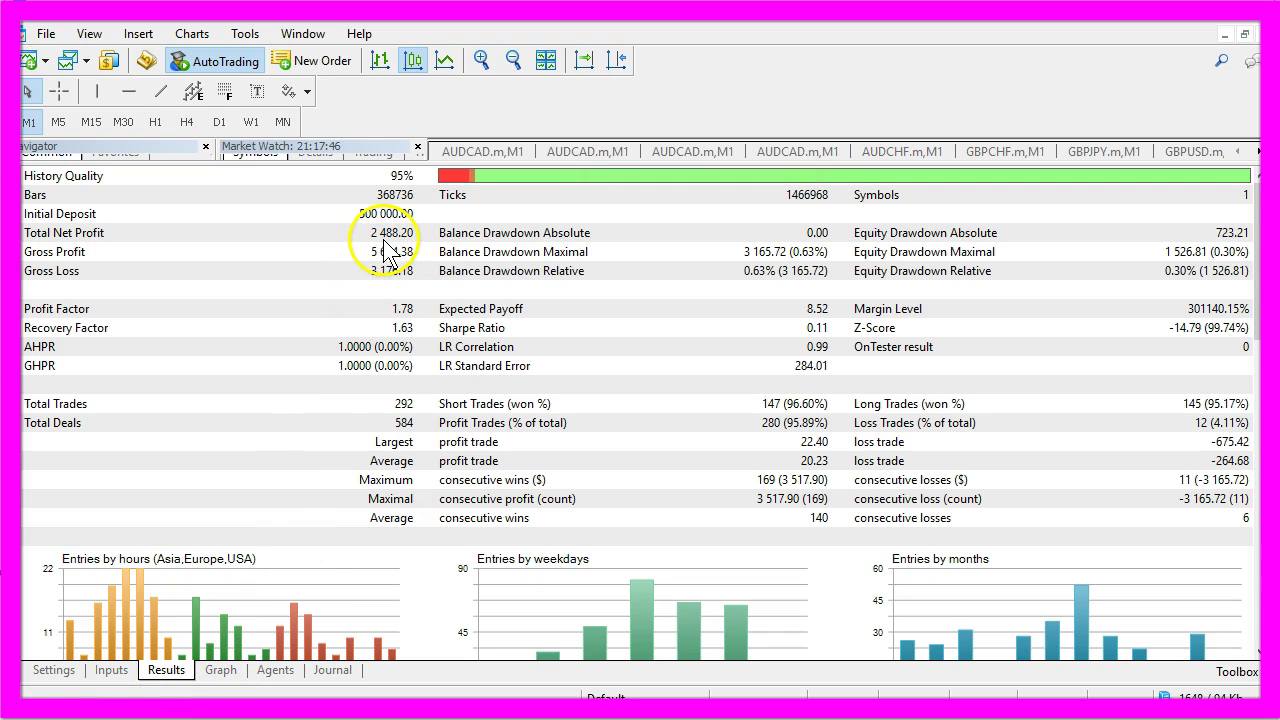
- Switch the symbol to AUDUSD.m, start the backtest, and watch its balance and equity graph
left_click(56, 672)
left_click(756, 186)
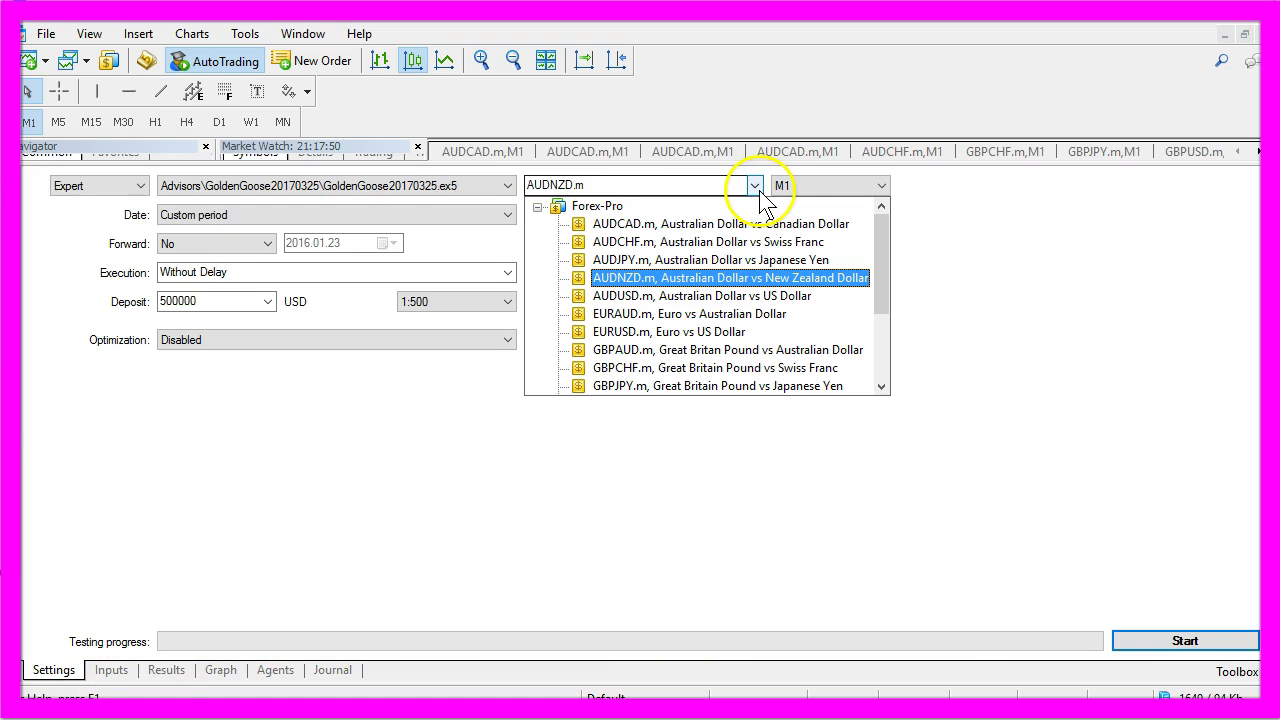
left_click(708, 296)
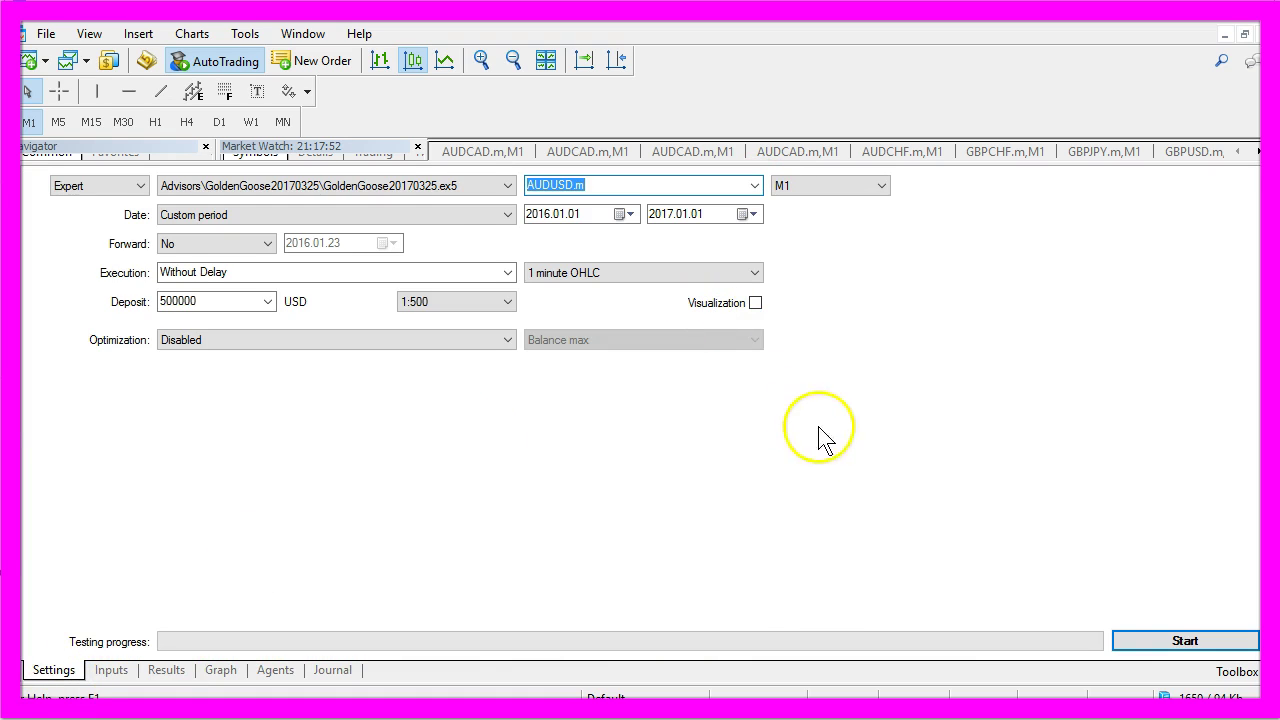
left_click(1180, 648)
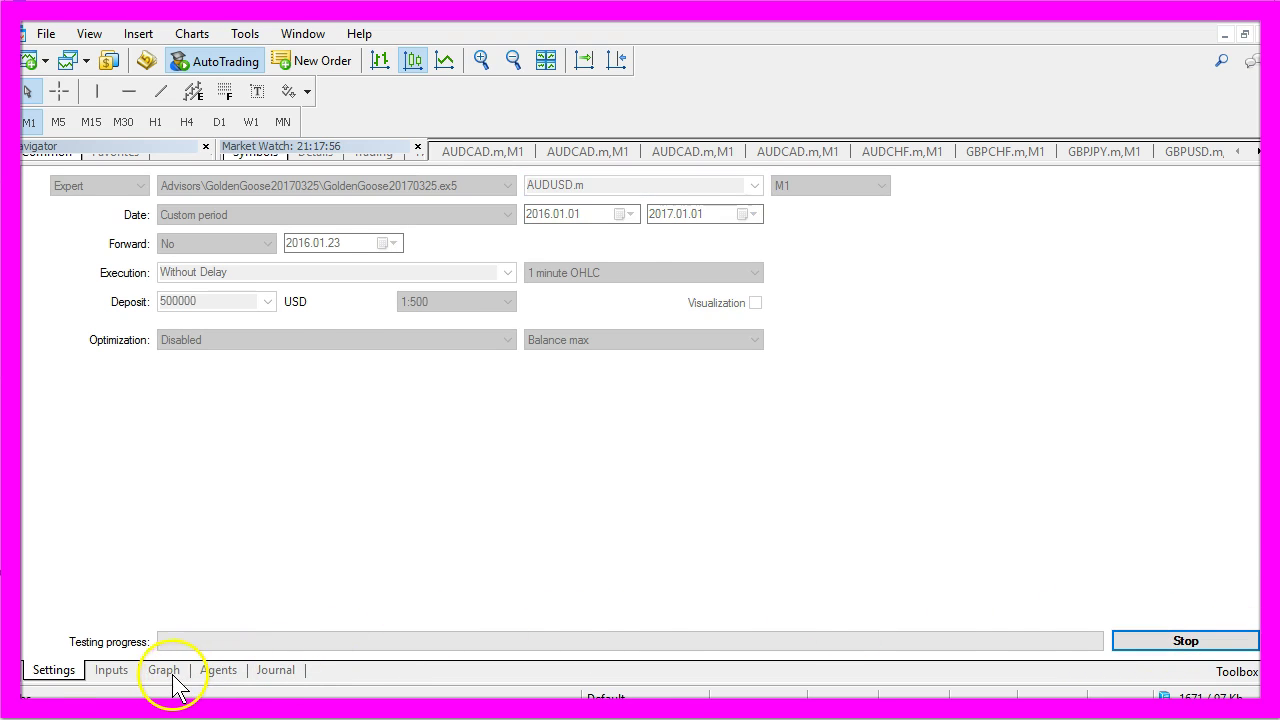
left_click(165, 672)
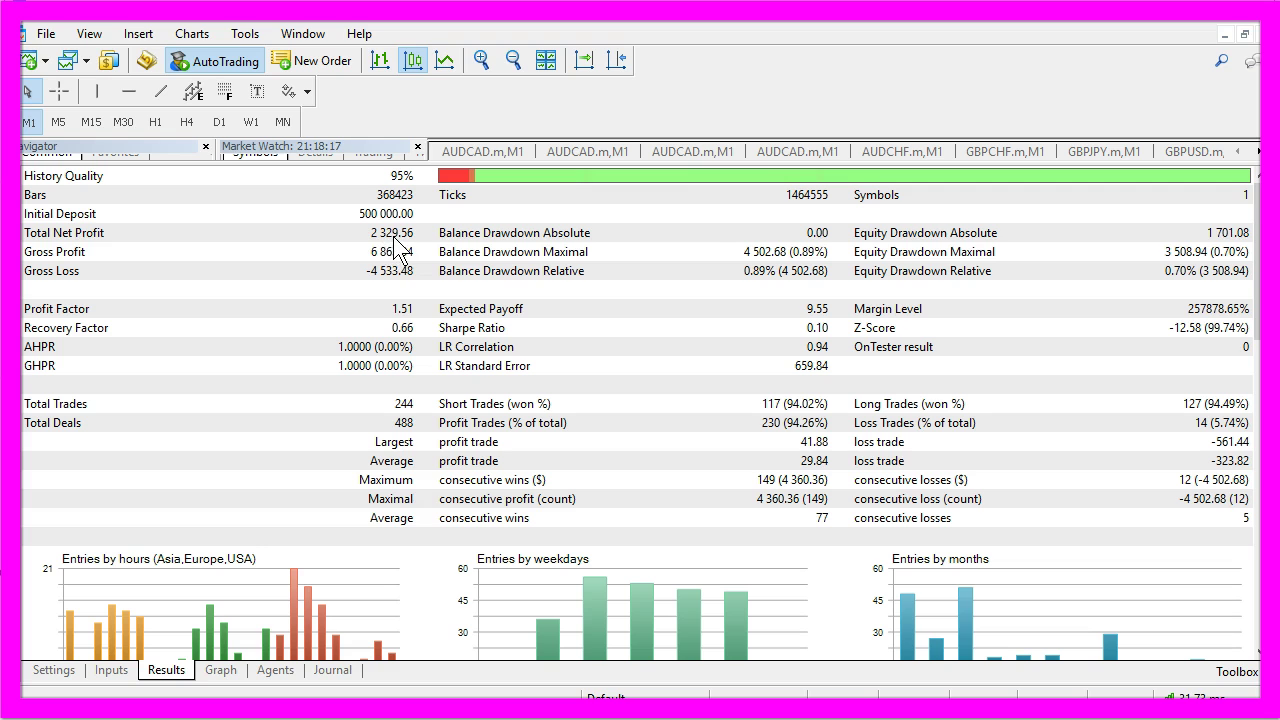
- Run the EURAUD.m backtest, watch its graph, and open the 9 571.98 net-profit report
left_click(56, 673)
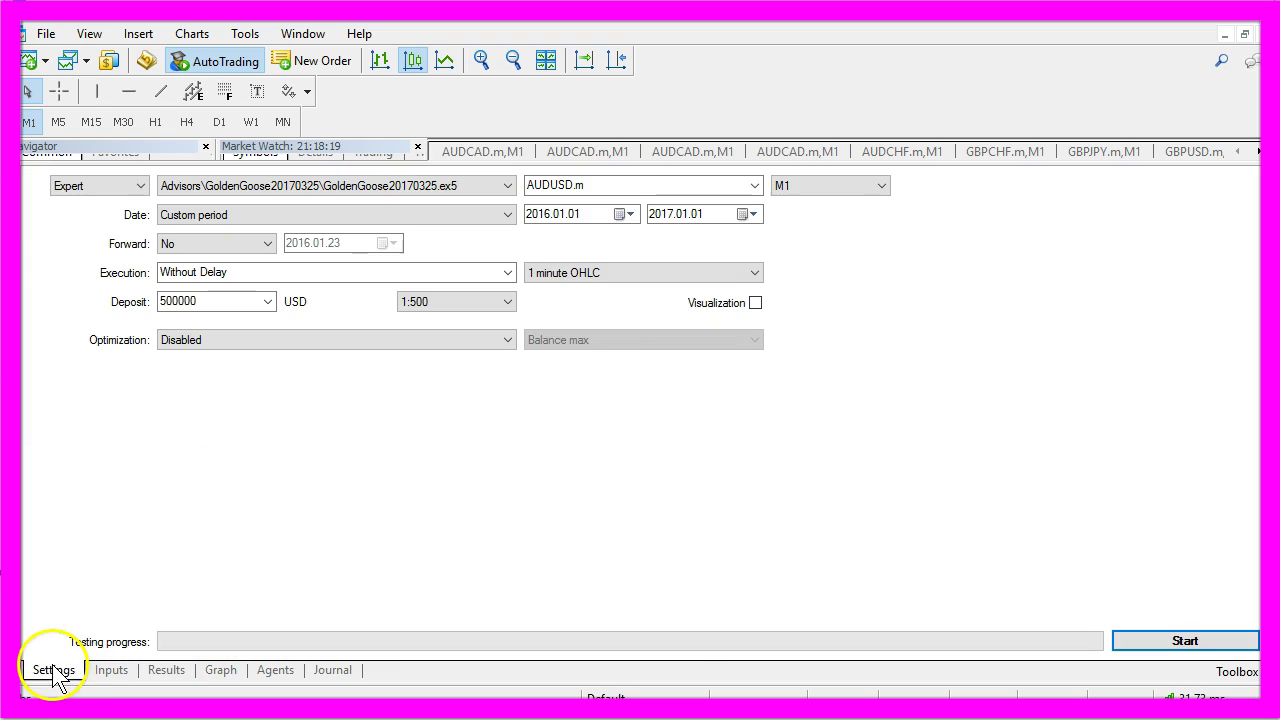
left_click(754, 185)
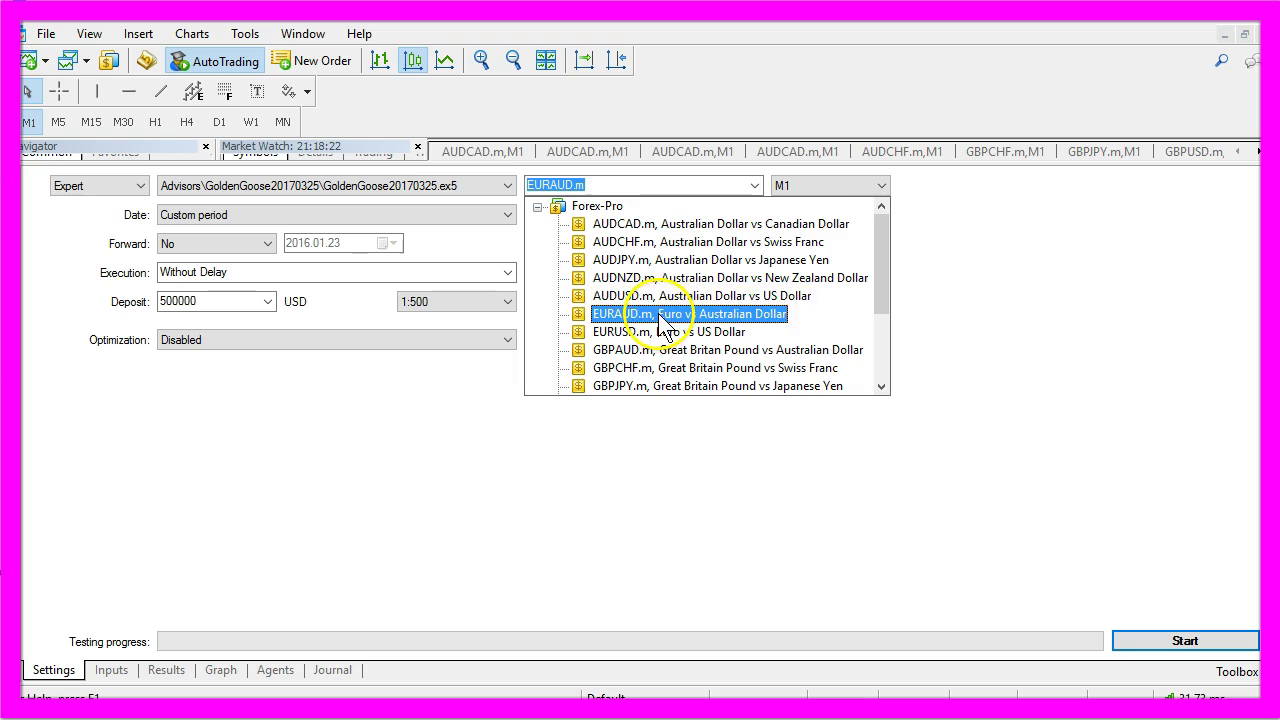
left_click(660, 314)
left_click(1118, 642)
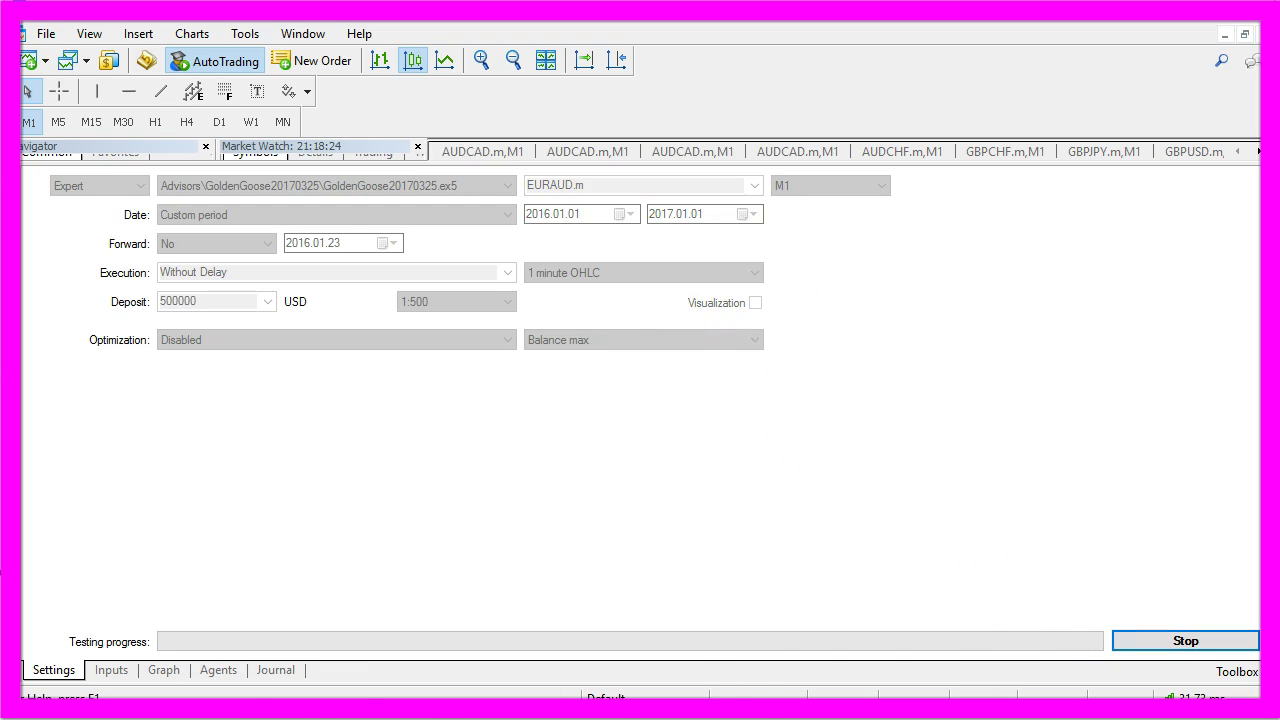
left_click(164, 676)
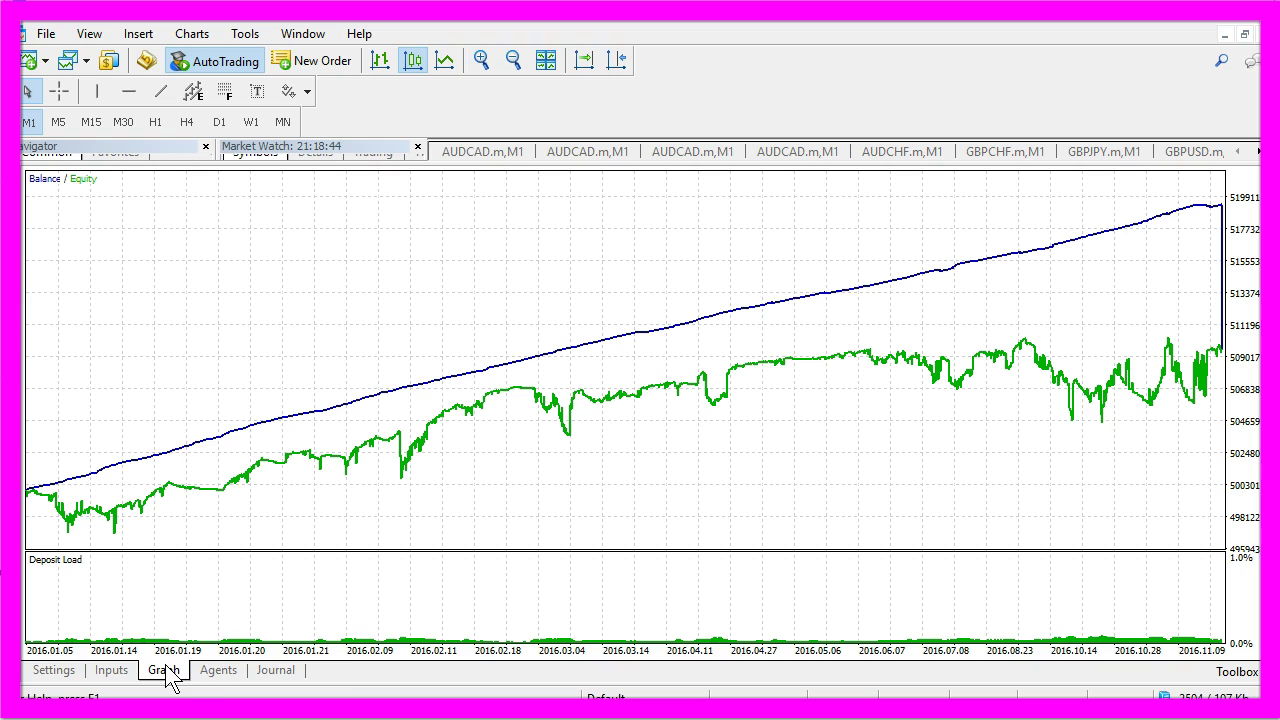
left_click(166, 672)
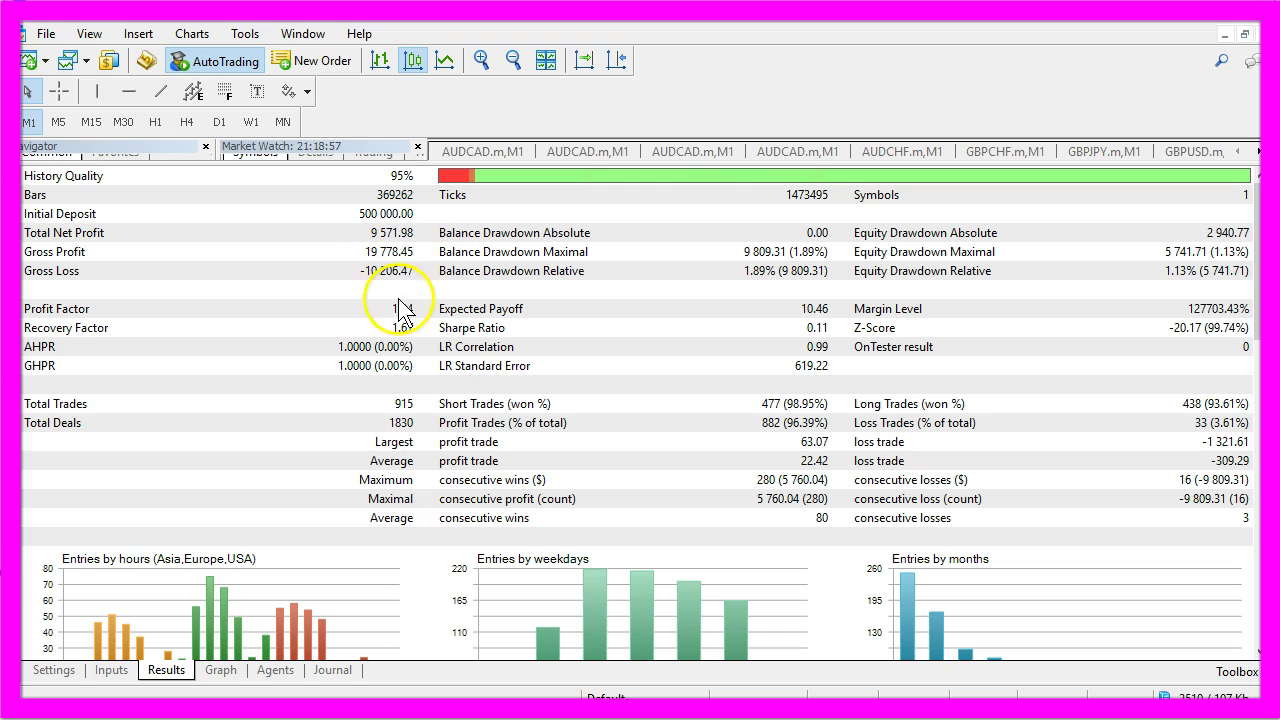
- Run the EURUSD.m backtest, watch its graph, and open its 3 737.52 net-profit report
left_click(54, 670)
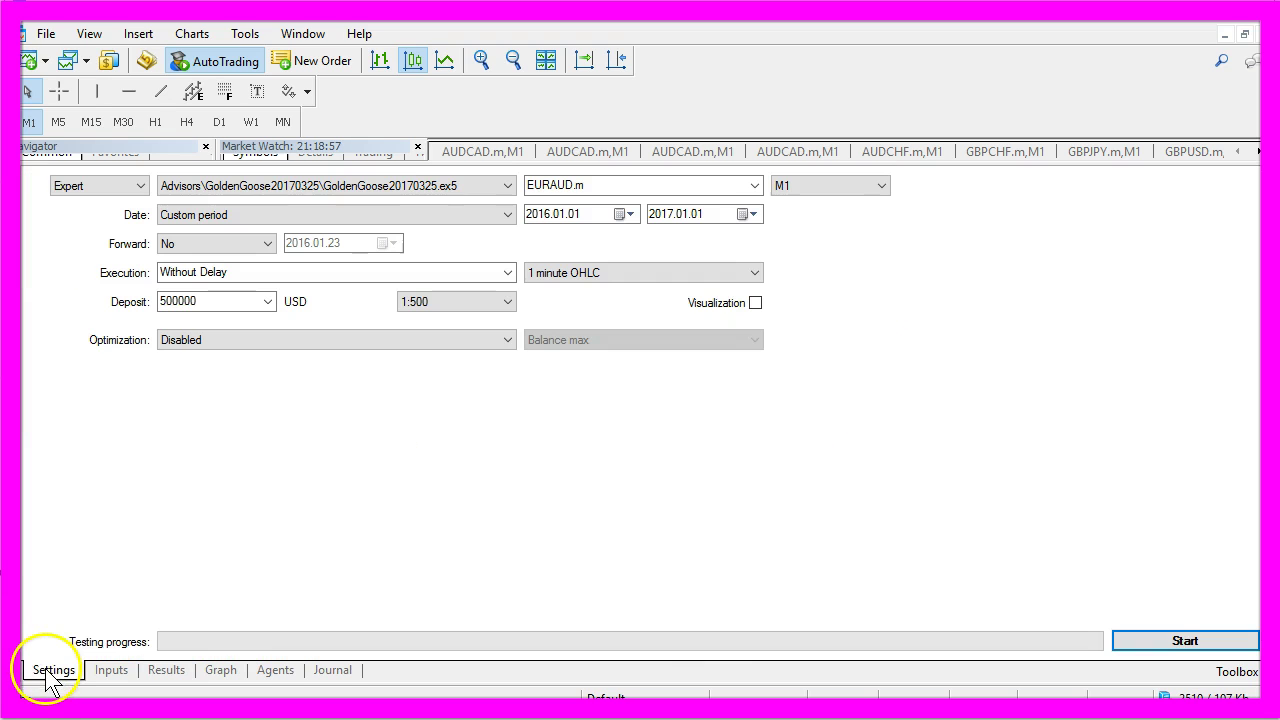
left_click(754, 185)
left_click(683, 335)
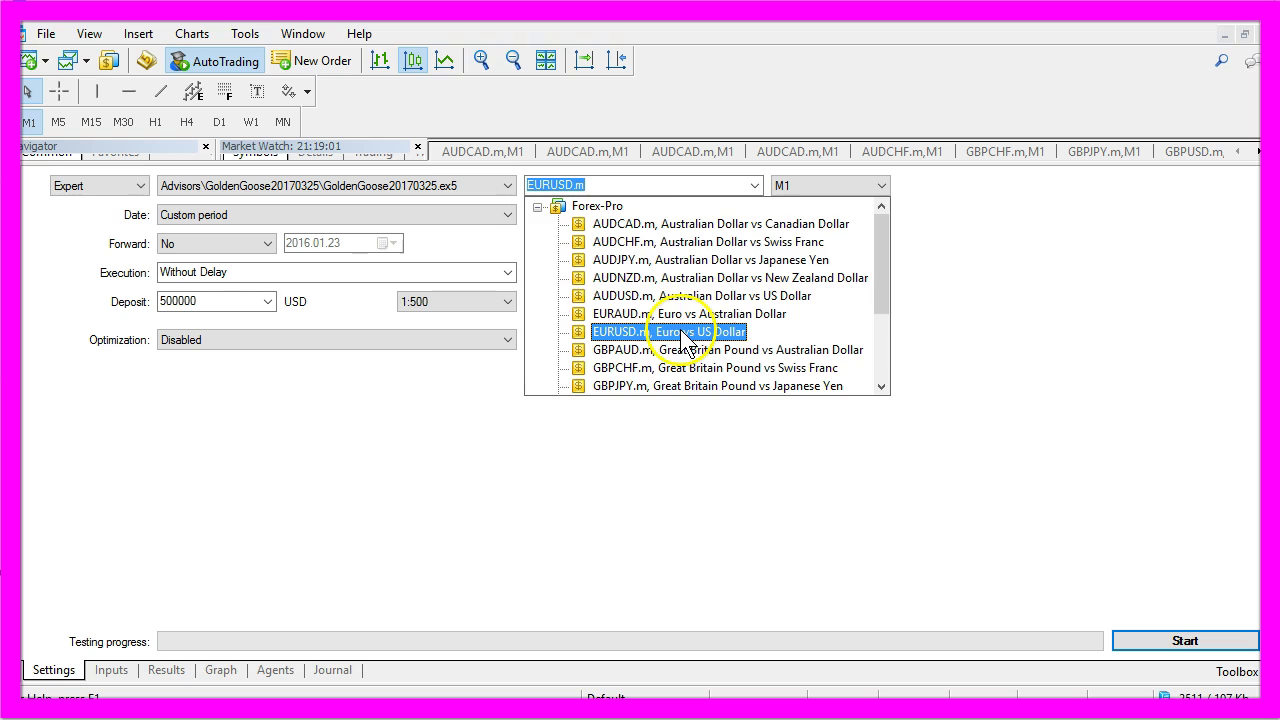
left_click(683, 335)
left_click(1163, 645)
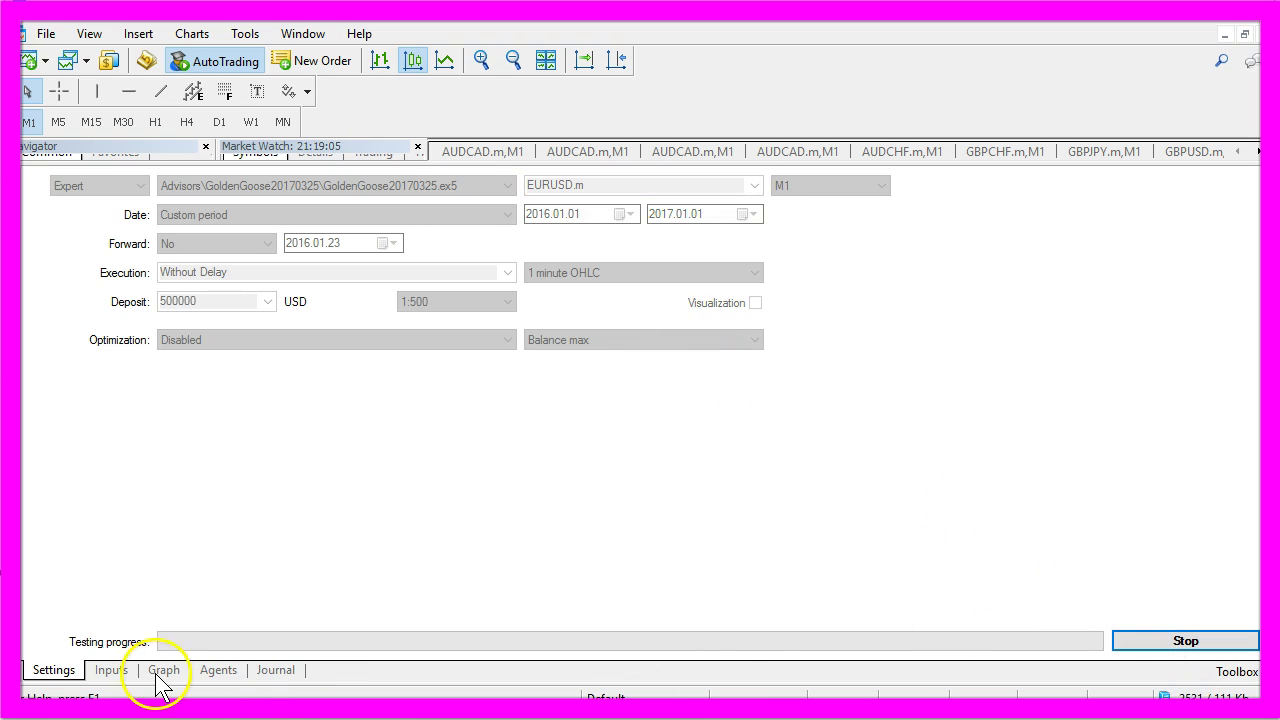
left_click(160, 670)
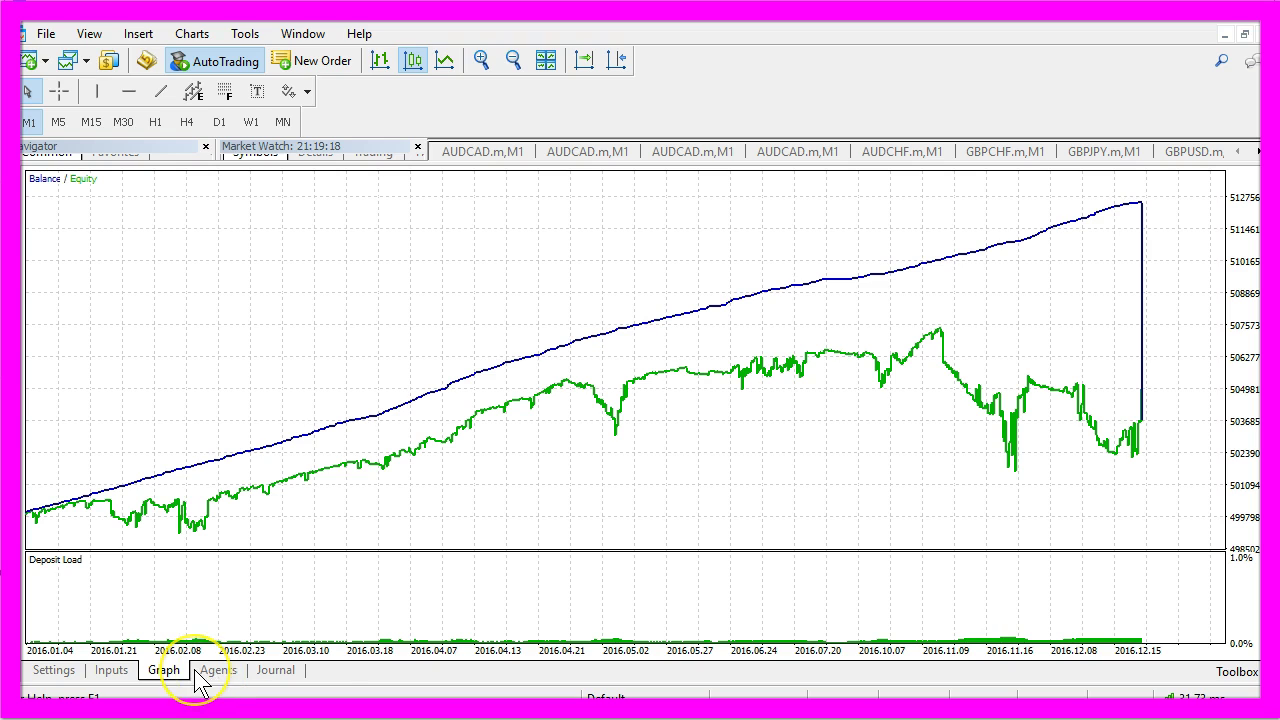
left_click(166, 670)
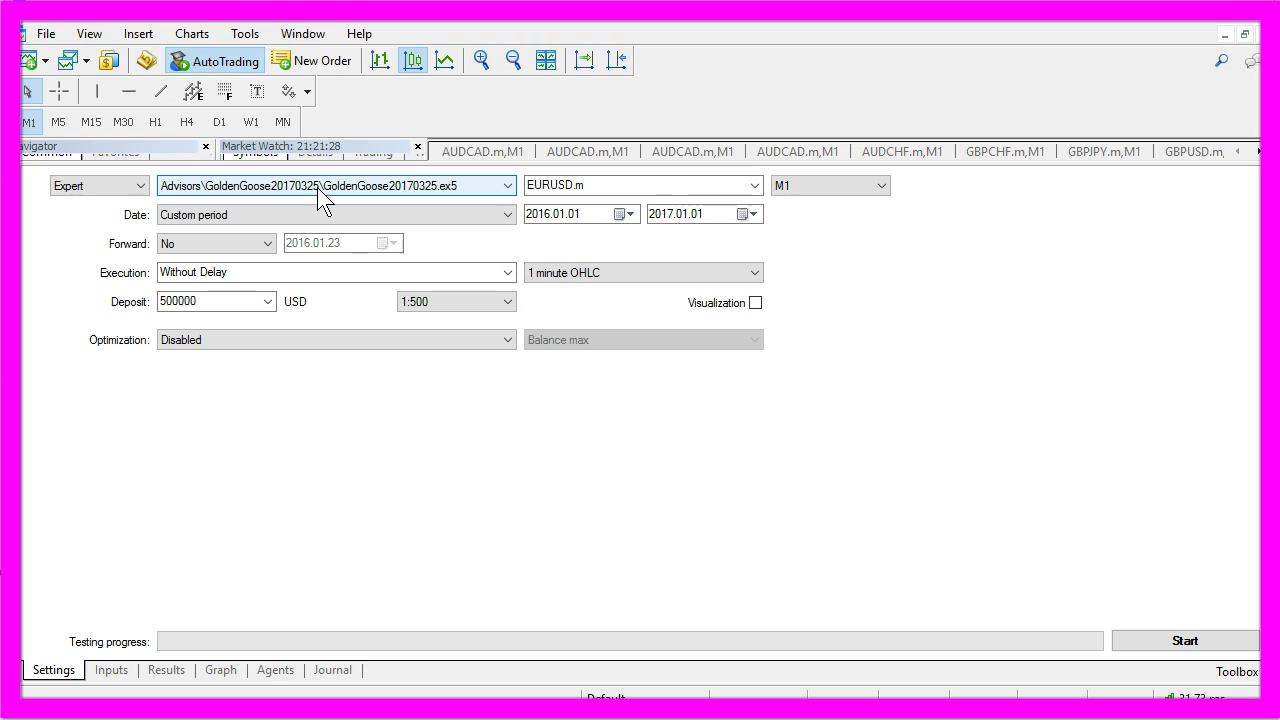
- Check the starting deposit and the GoldenGoose20170325 expert selection in the tester settings
left_click(214, 301)
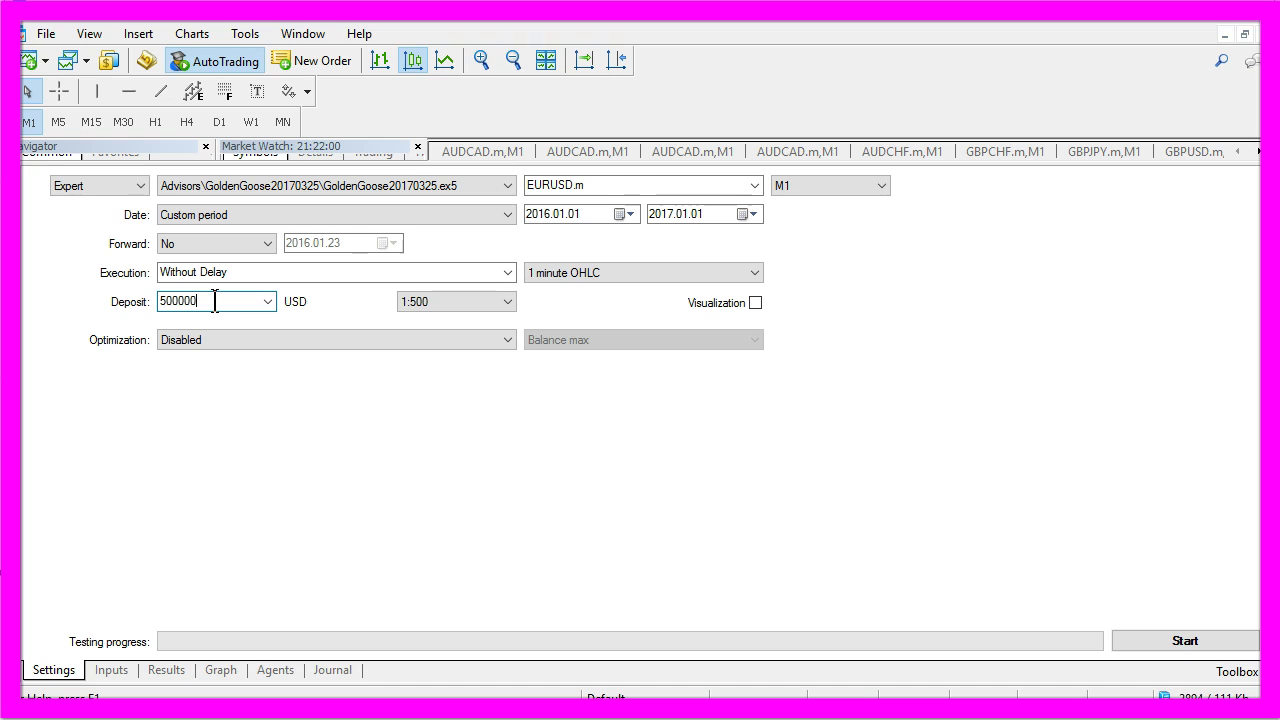
left_click(412, 192)
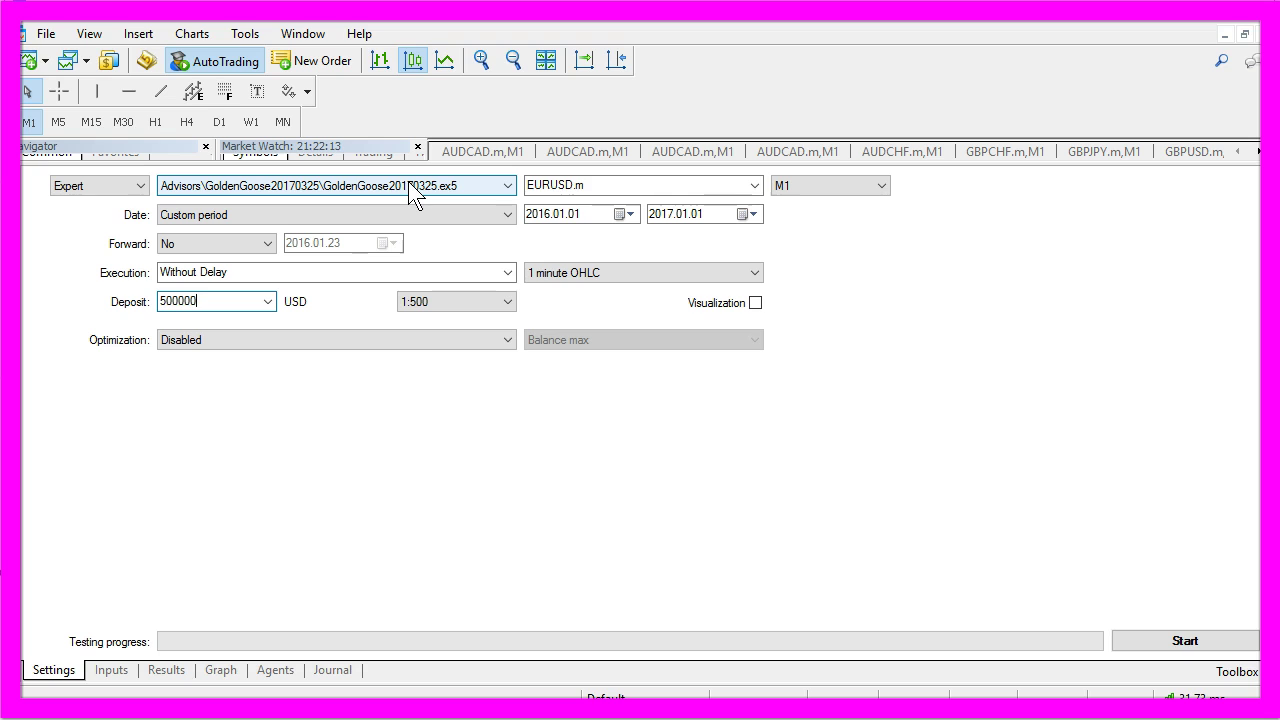
left_click(333, 200)
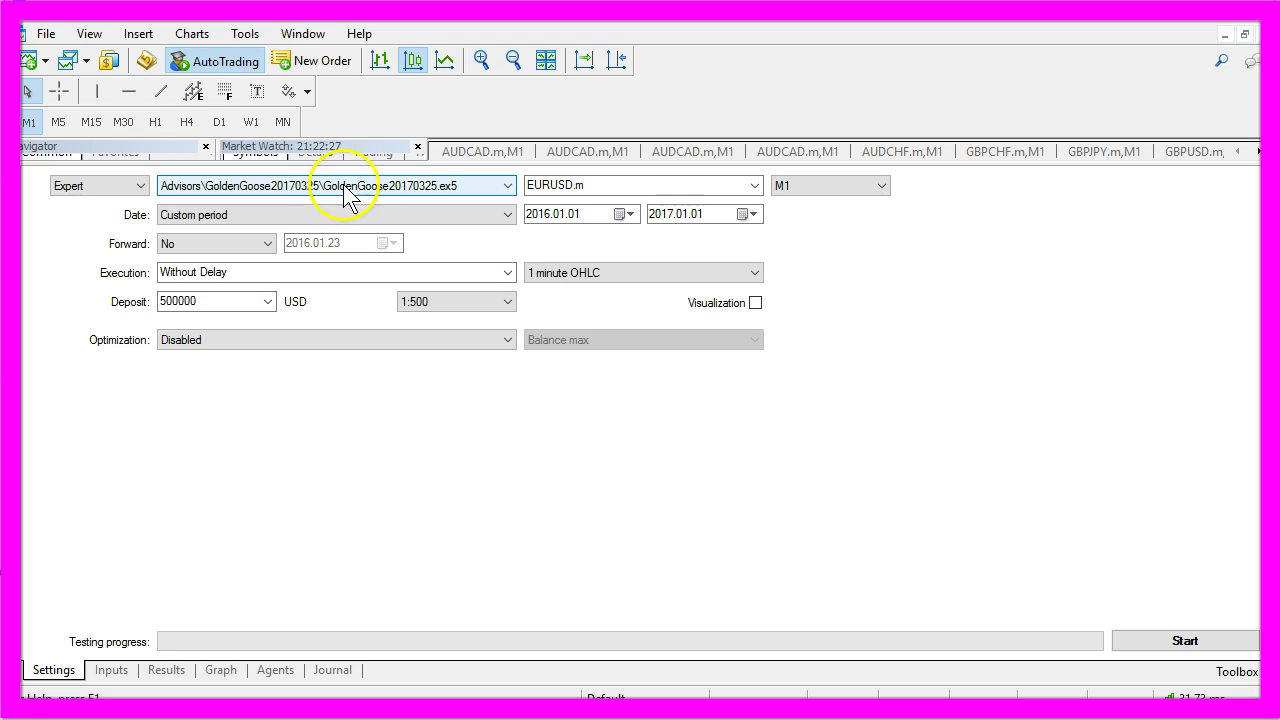